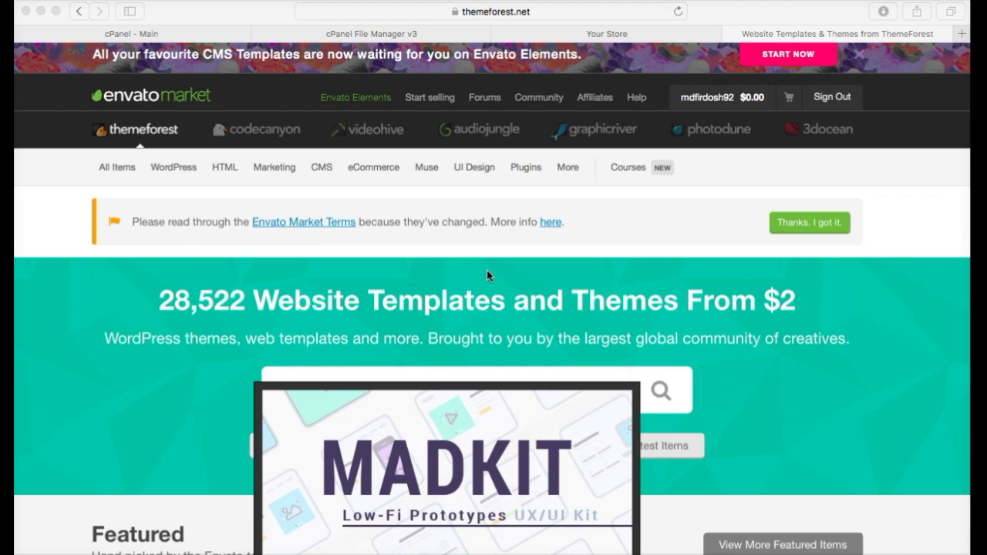
Return to the cPanel home page
scroll(866, 363, down, 1)
scroll(866, 362, down, 1)
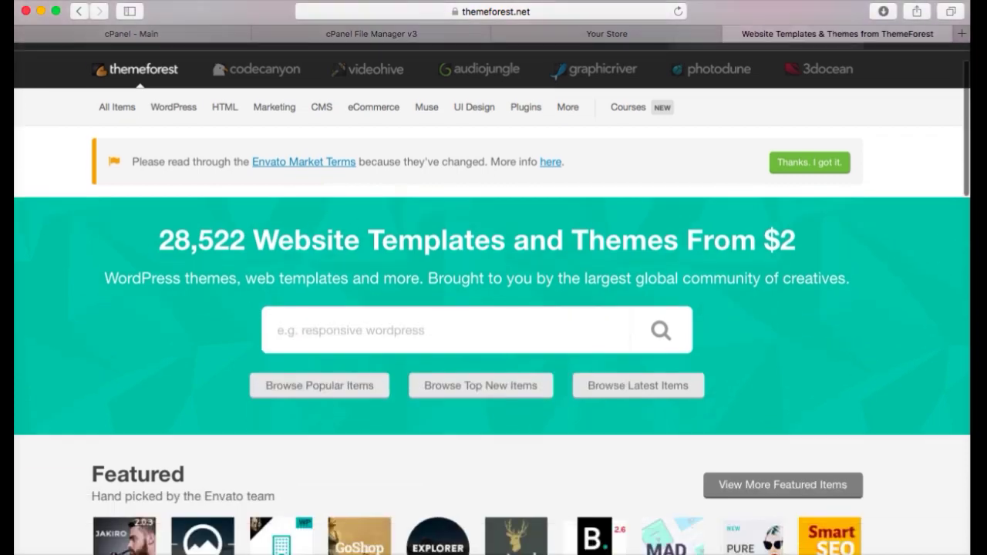
scroll(866, 362, down, 5)
scroll(866, 362, down, 3)
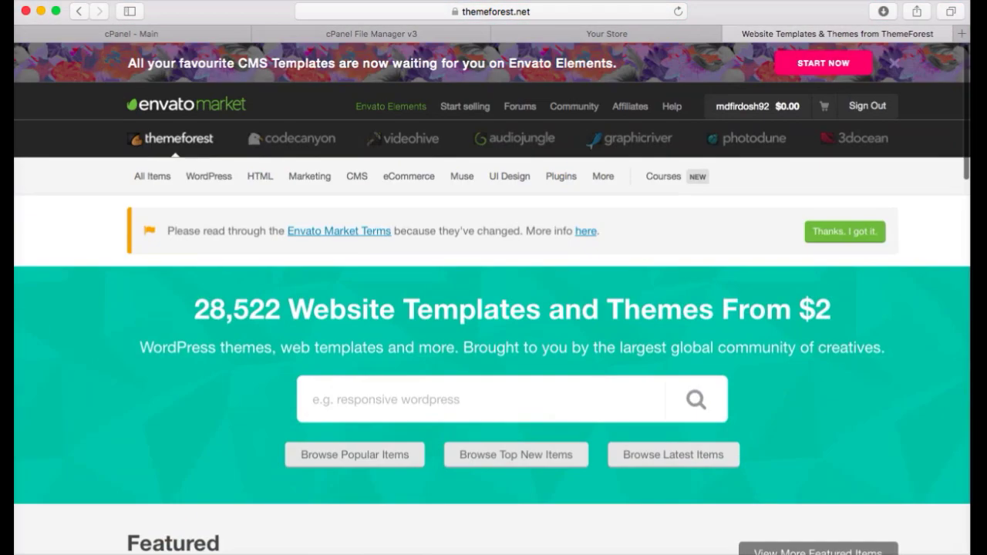
mouse_move(147, 34)
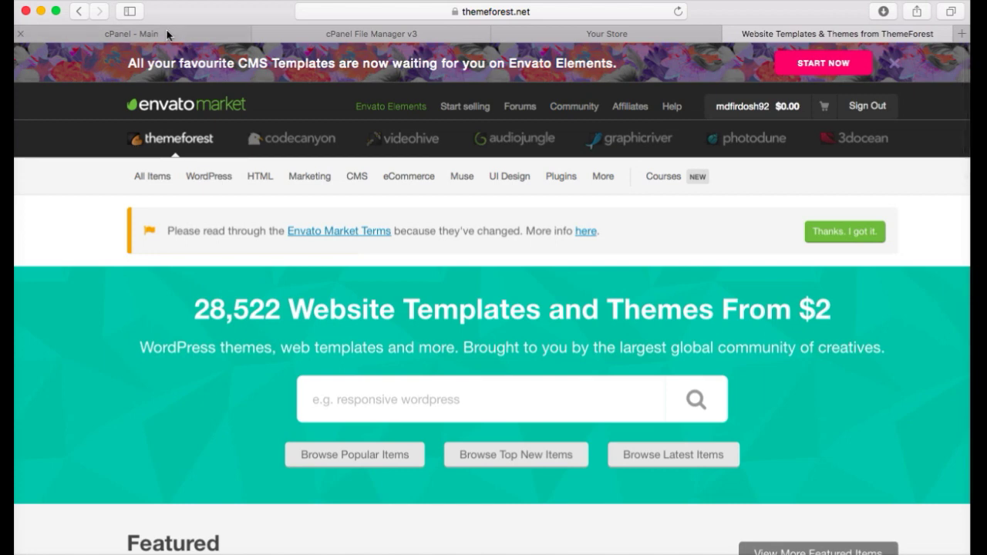
click(168, 36)
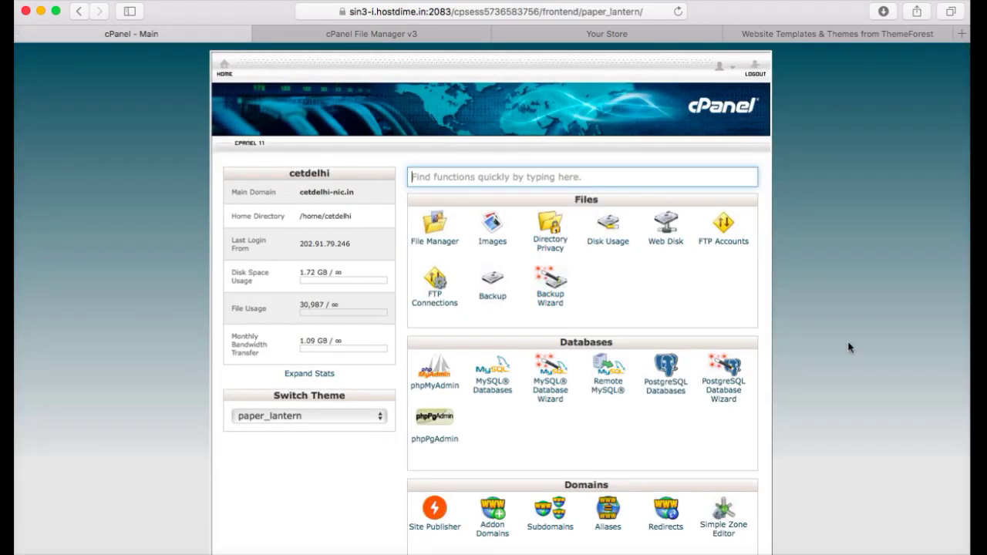
Open Softaculous Apps Installer from the Software section
scroll(827, 338, down, 2)
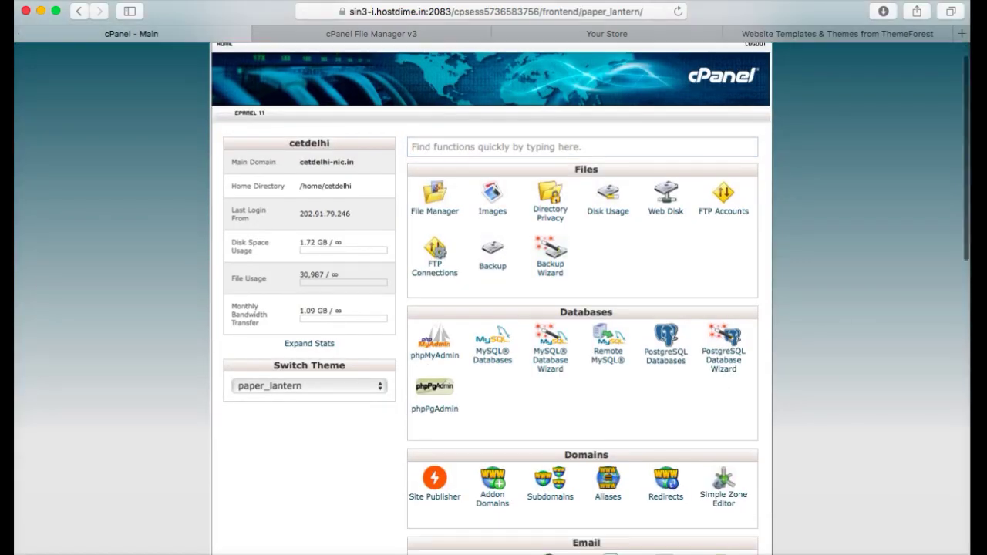
scroll(827, 339, down, 2)
scroll(826, 339, down, 3)
scroll(818, 345, down, 2)
scroll(818, 344, down, 2)
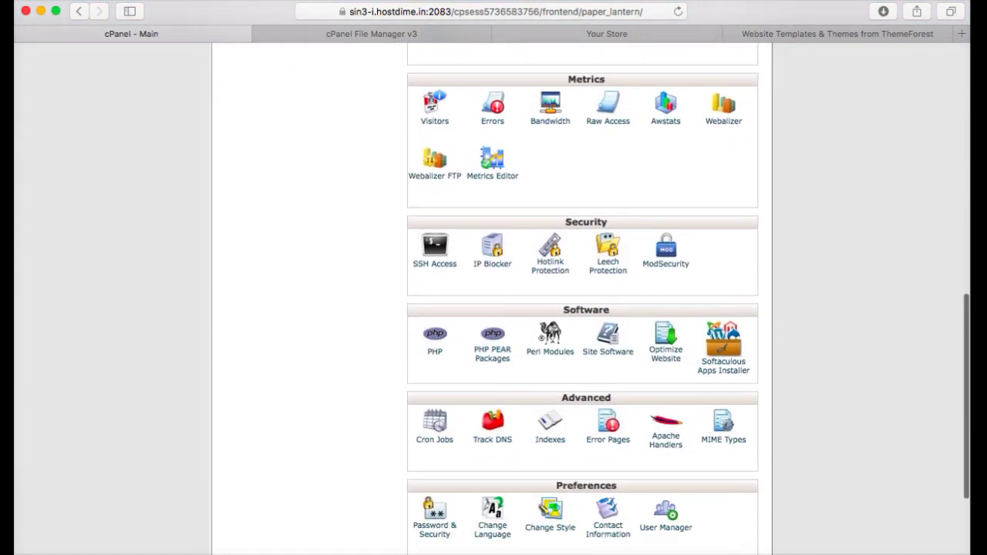
scroll(818, 344, down, 2)
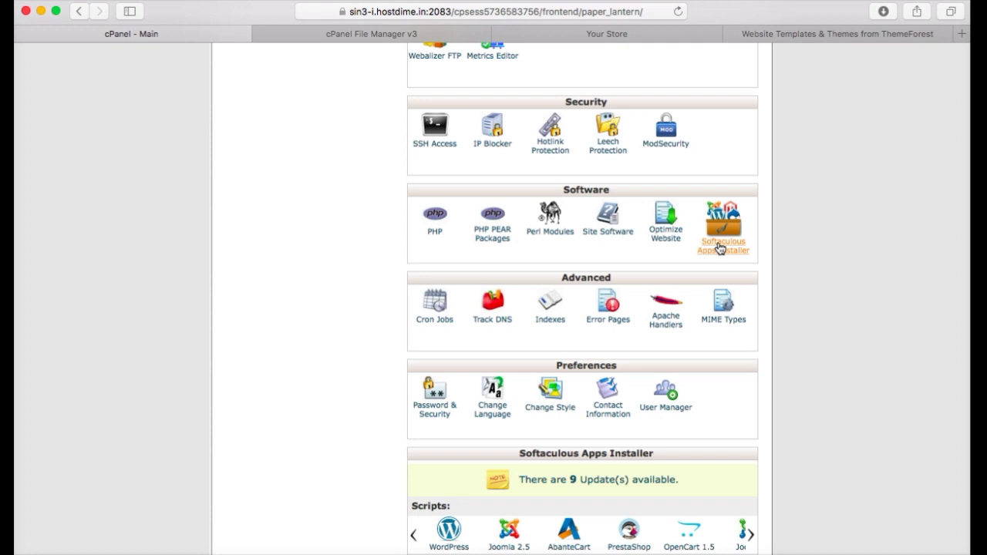
click(719, 247)
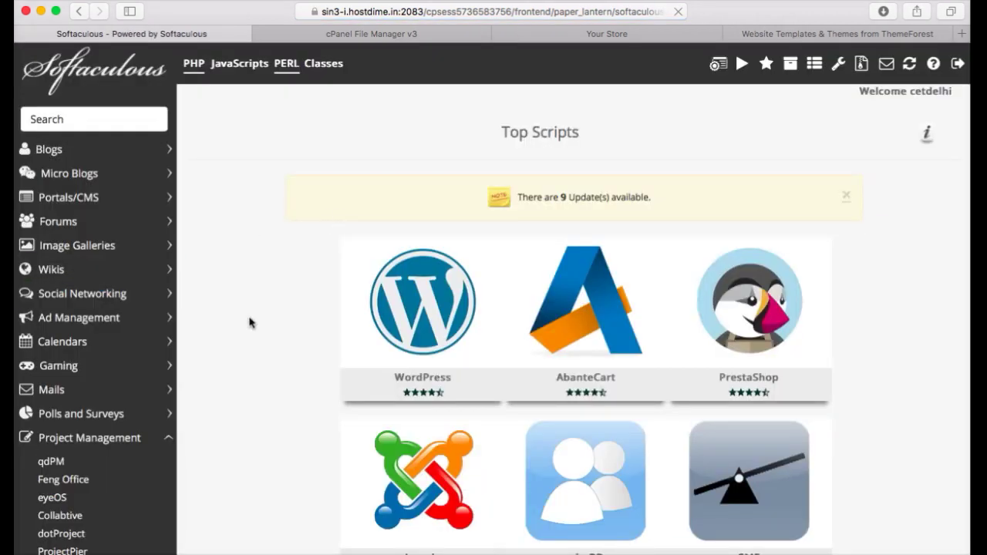
Scroll the Softaculous sidebar down to the E-Commerce category
scroll(249, 322, down, 5)
scroll(493, 299, down, 5)
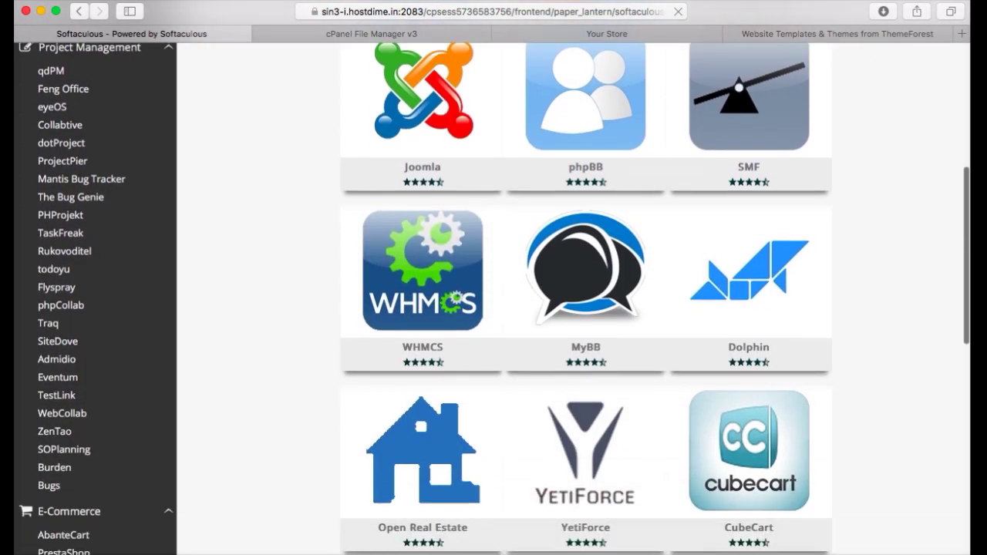
scroll(493, 299, down, 4)
scroll(494, 299, down, 1)
scroll(494, 299, down, 3)
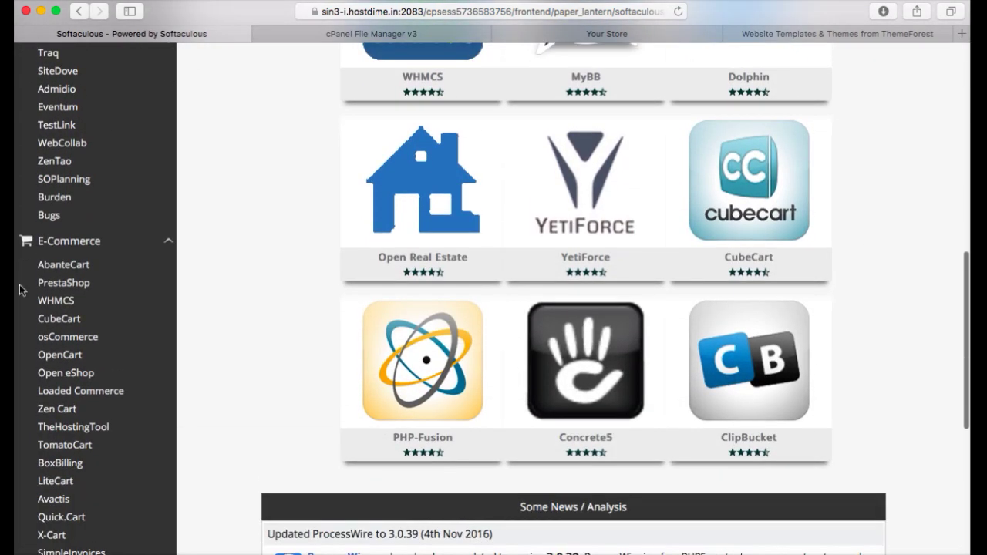
click(64, 356)
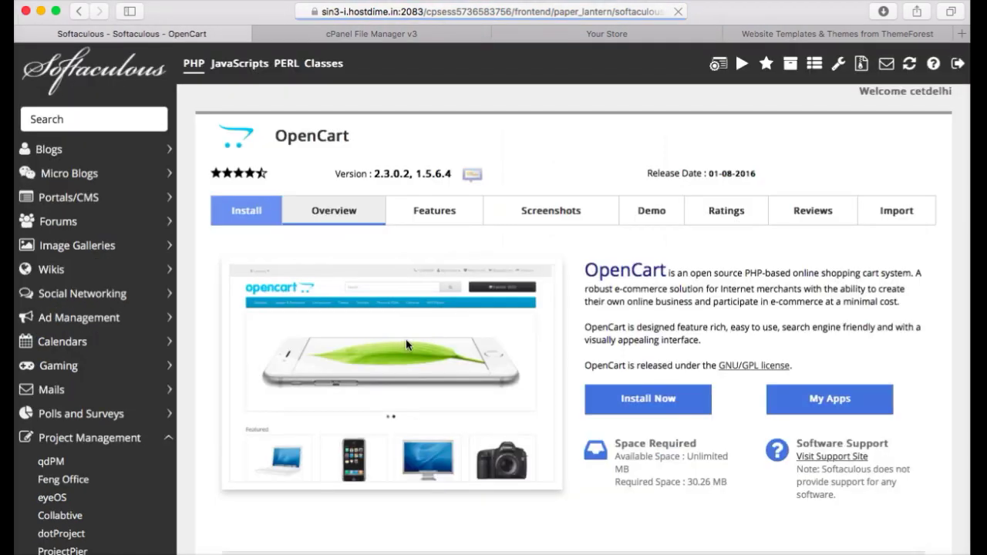
click(663, 409)
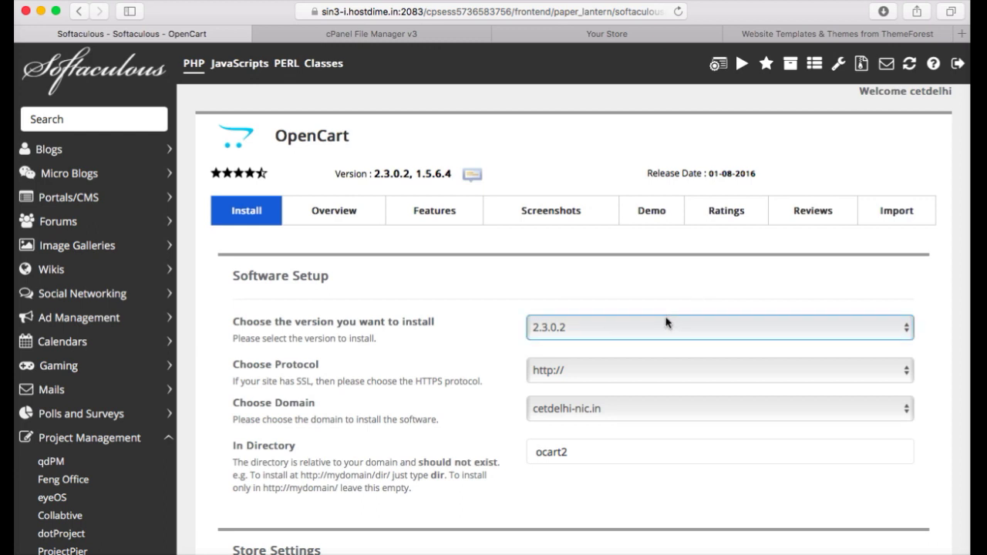
click(600, 372)
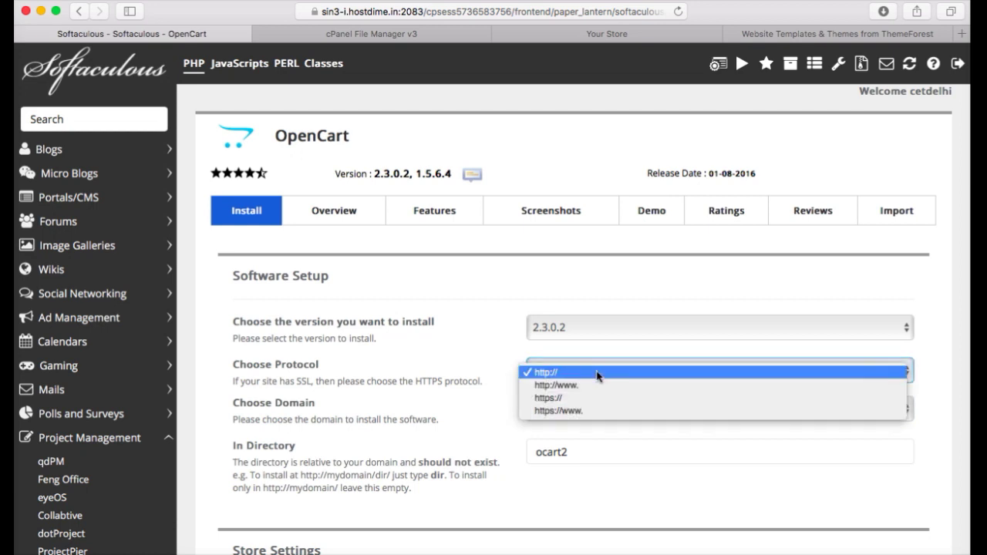
click(599, 373)
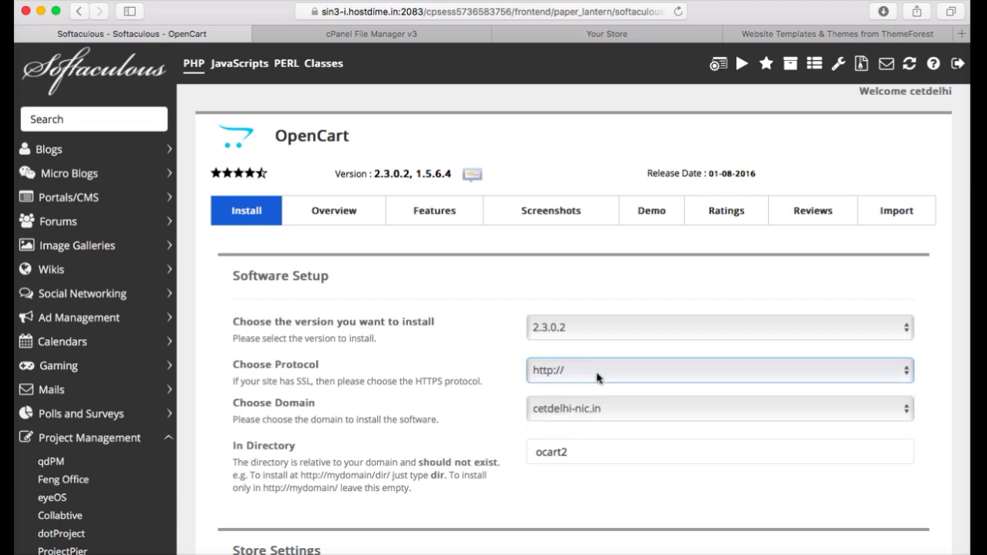
click(595, 412)
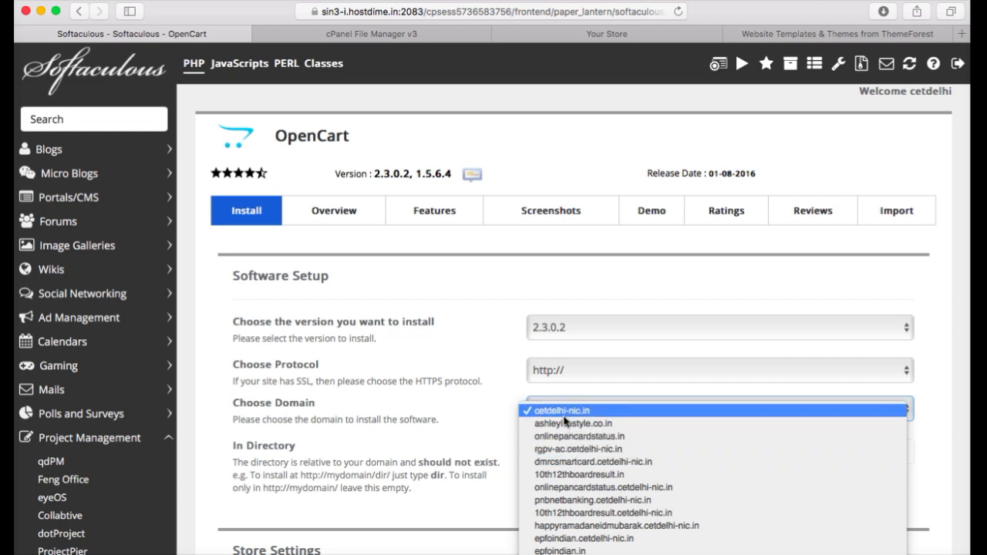
click(566, 424)
Empty the In Directory field so OpenCart installs at the domain root
click(576, 453)
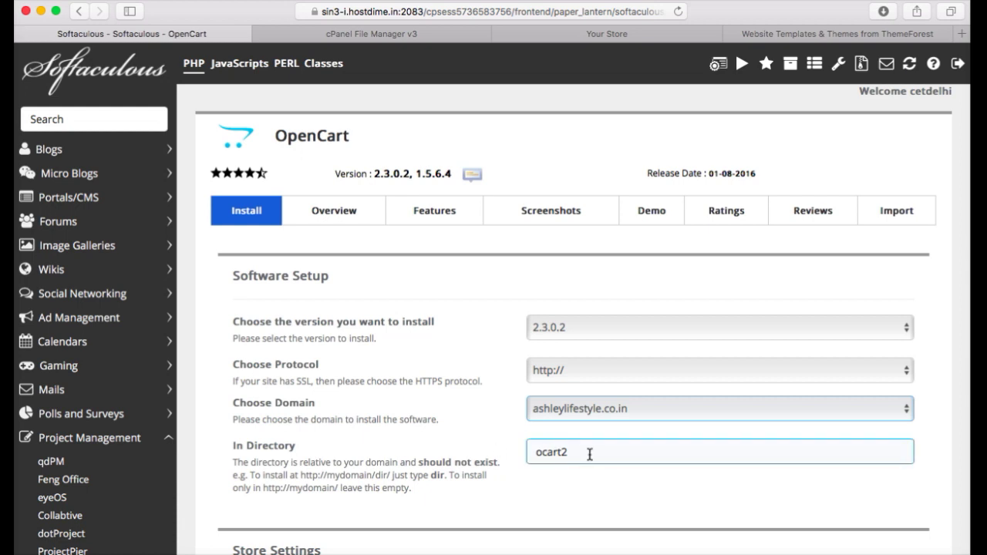
key(super+a)
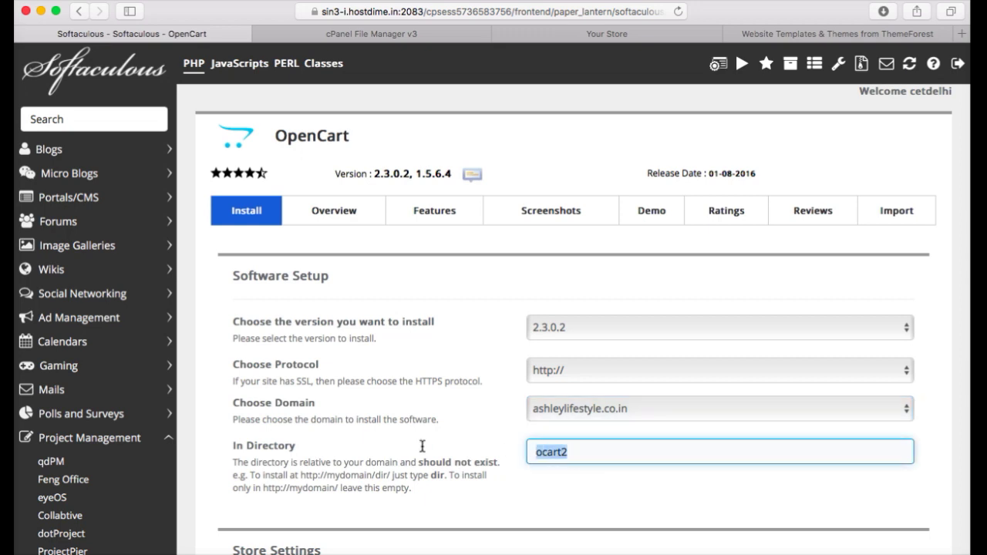
key(BackSpace)
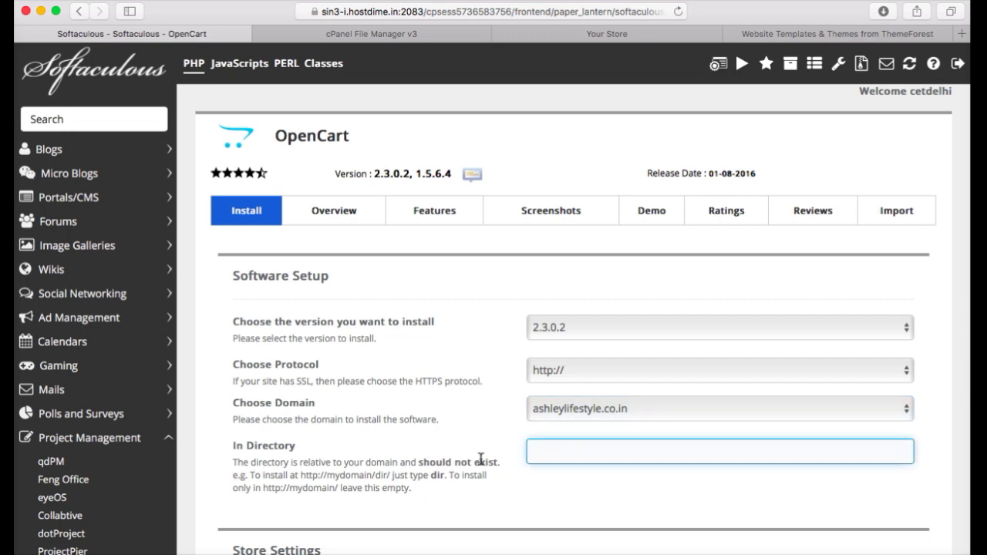
click(481, 458)
Review the default store name, description, owner and address settings
scroll(480, 459, down, 5)
scroll(494, 308, down, 1)
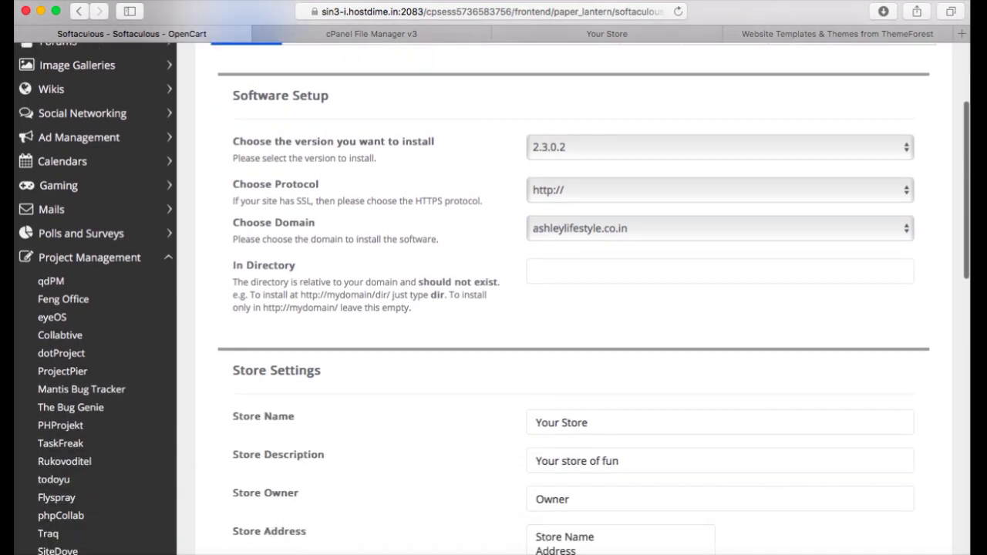
scroll(493, 309, down, 3)
scroll(494, 308, down, 2)
scroll(484, 452, down, 2)
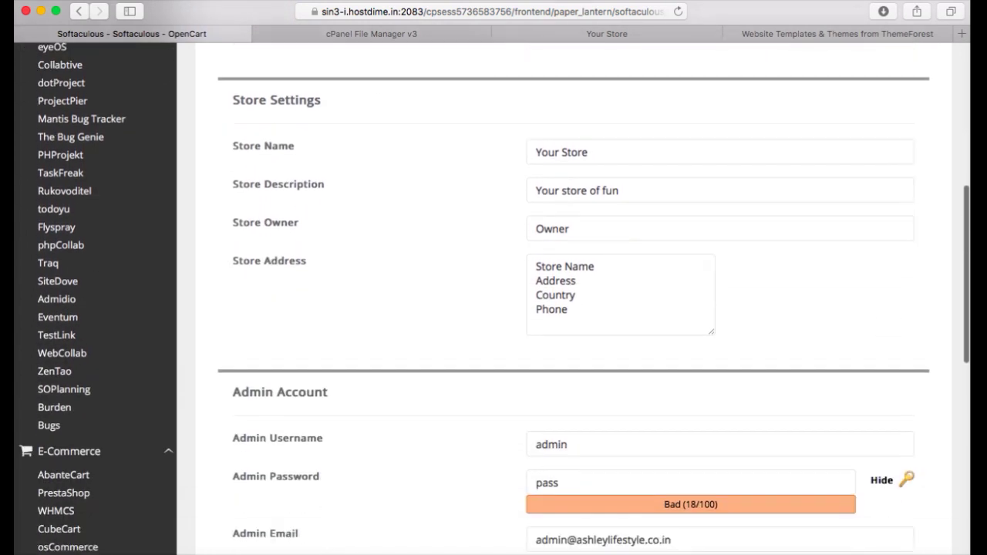
click(584, 295)
click(645, 191)
click(612, 158)
click(479, 146)
click(660, 186)
click(349, 216)
click(603, 226)
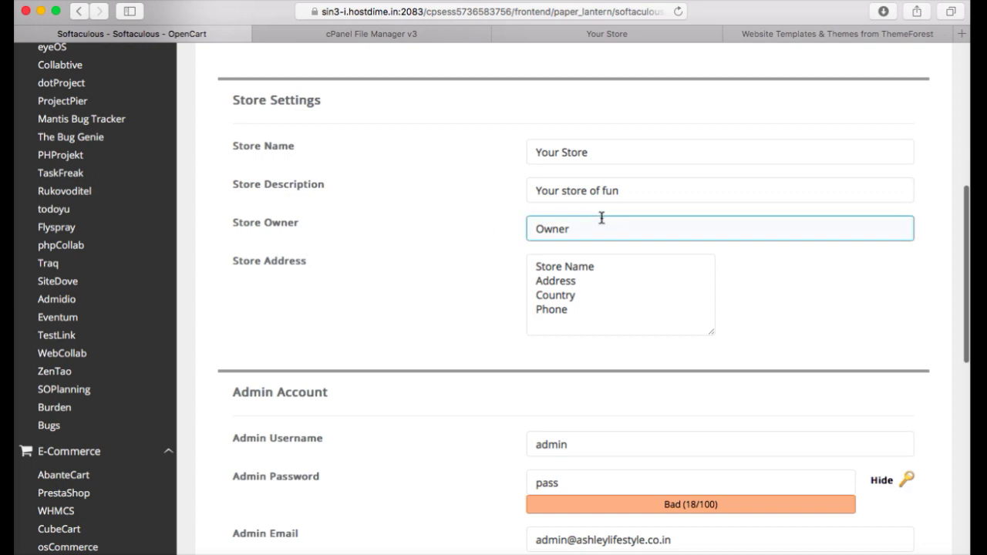
click(574, 297)
click(327, 269)
click(563, 293)
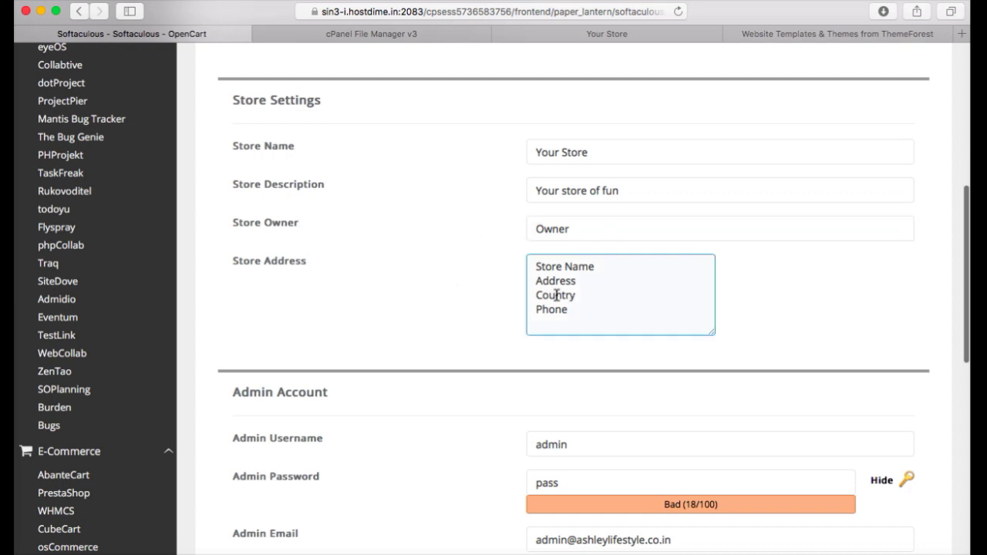
scroll(363, 269, down, 5)
Replace the default admin password with a longer, stronger one
key(Tab)
click(324, 262)
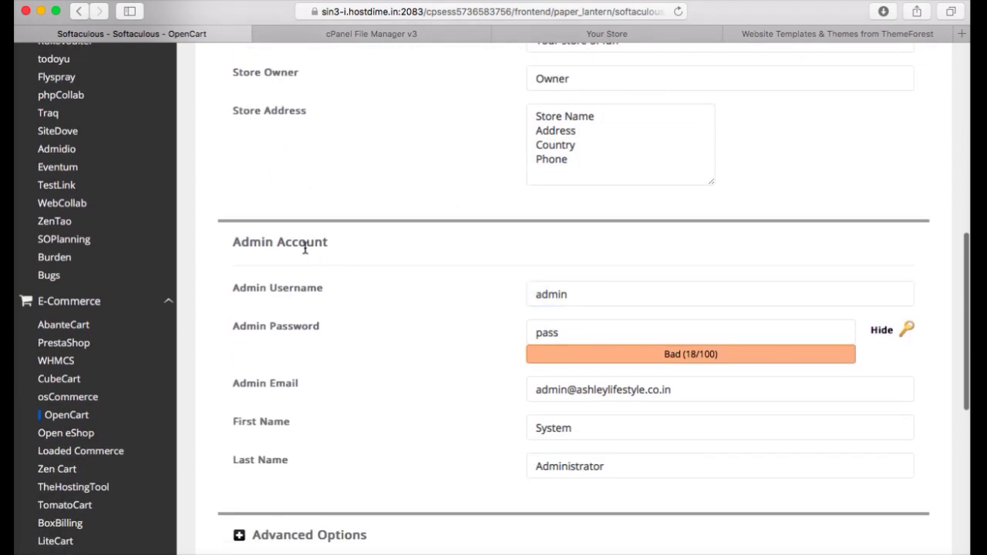
click(266, 296)
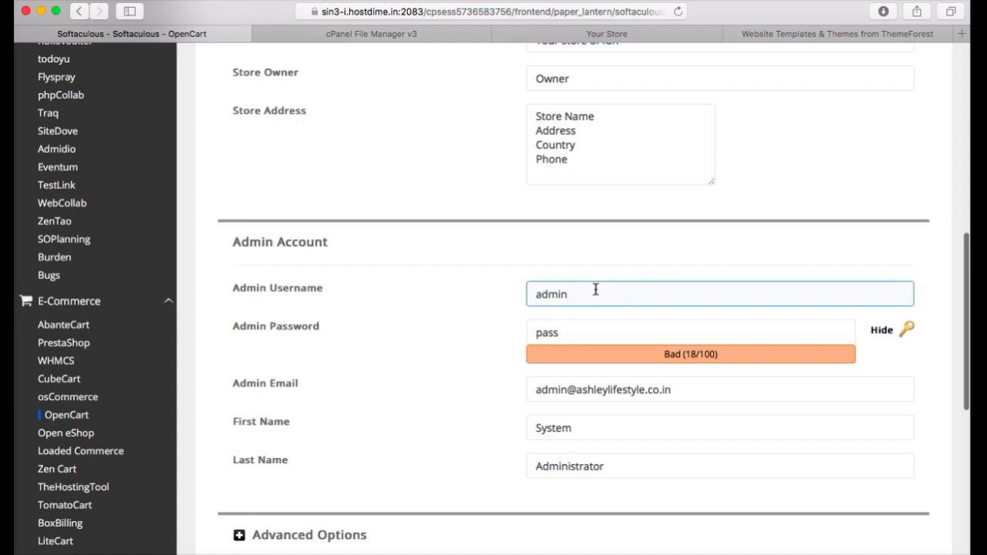
drag(588, 289, 522, 293)
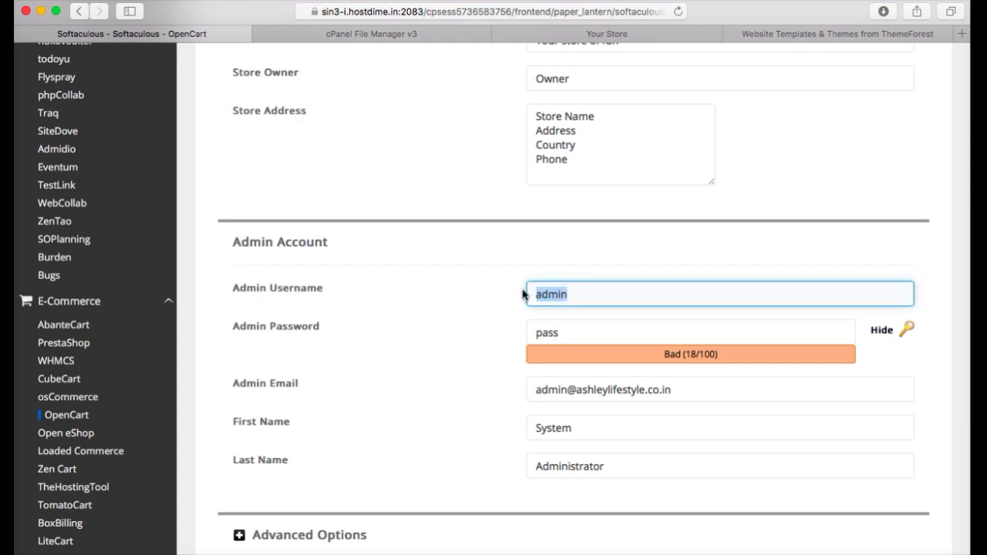
drag(569, 334, 529, 332)
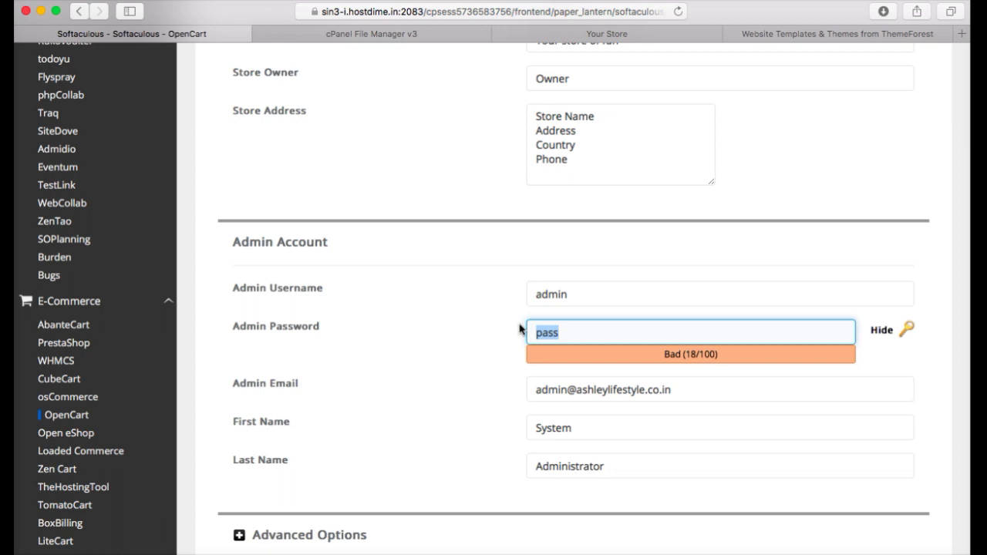
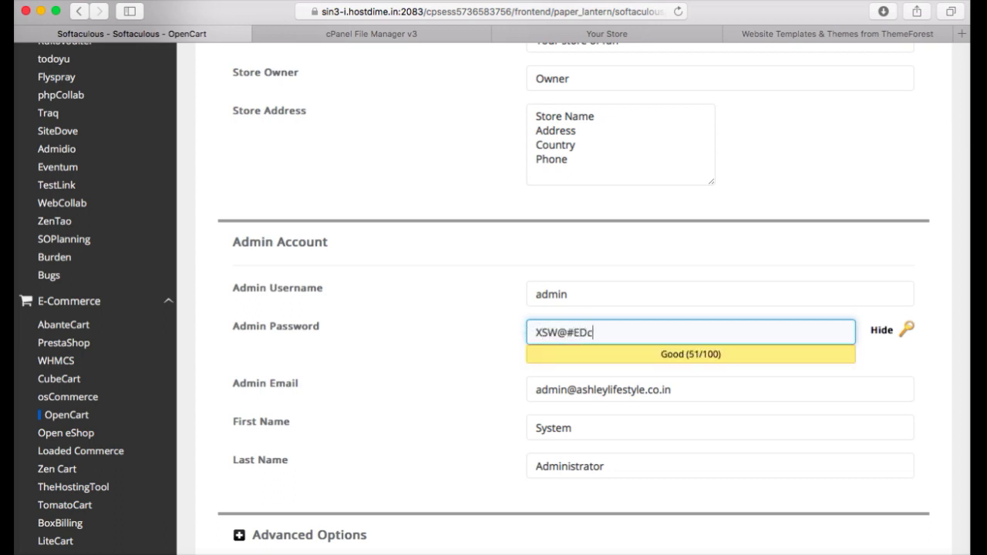
click(396, 353)
scroll(396, 353, down, 1)
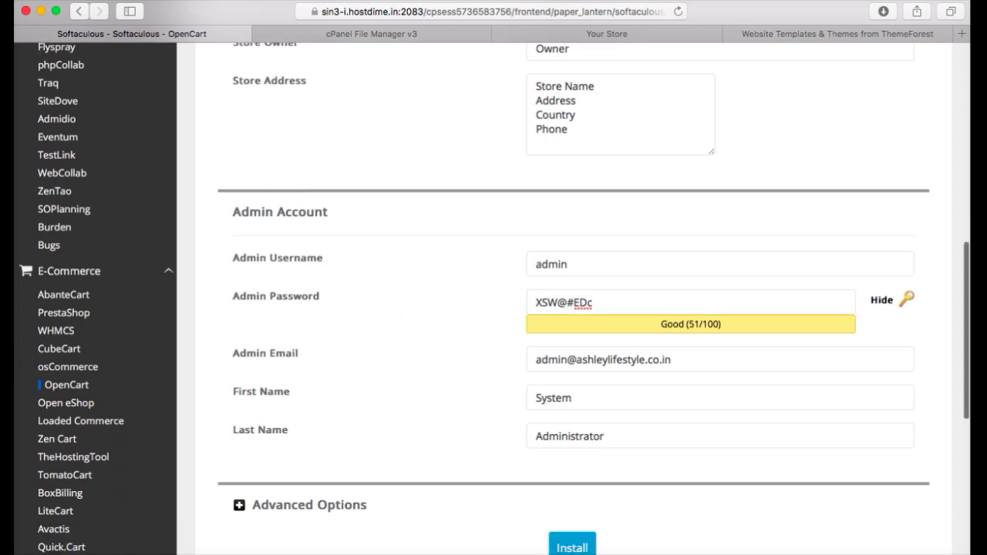
click(598, 301)
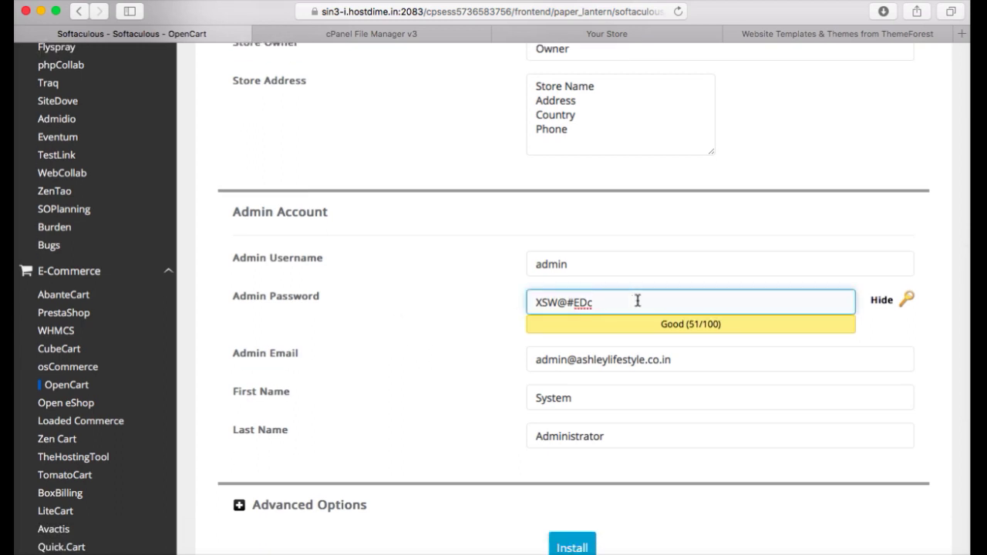
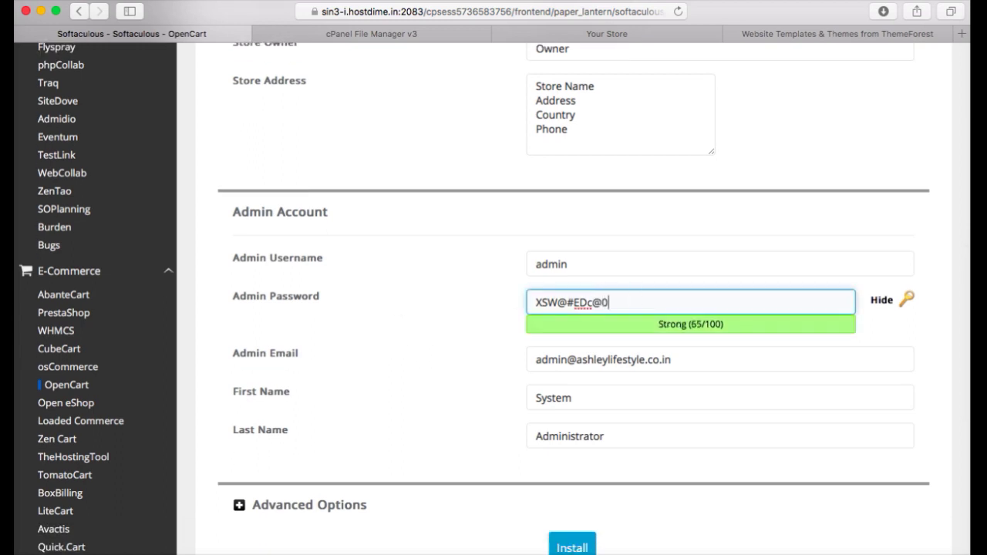
Change the admin email address to start with info instead of admin
click(454, 367)
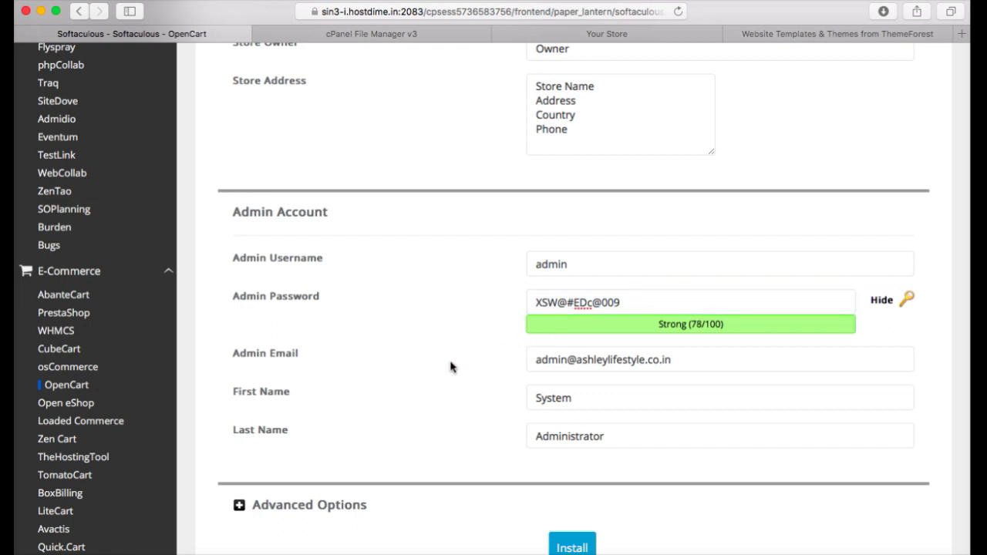
click(600, 389)
click(565, 360)
double_click(567, 359)
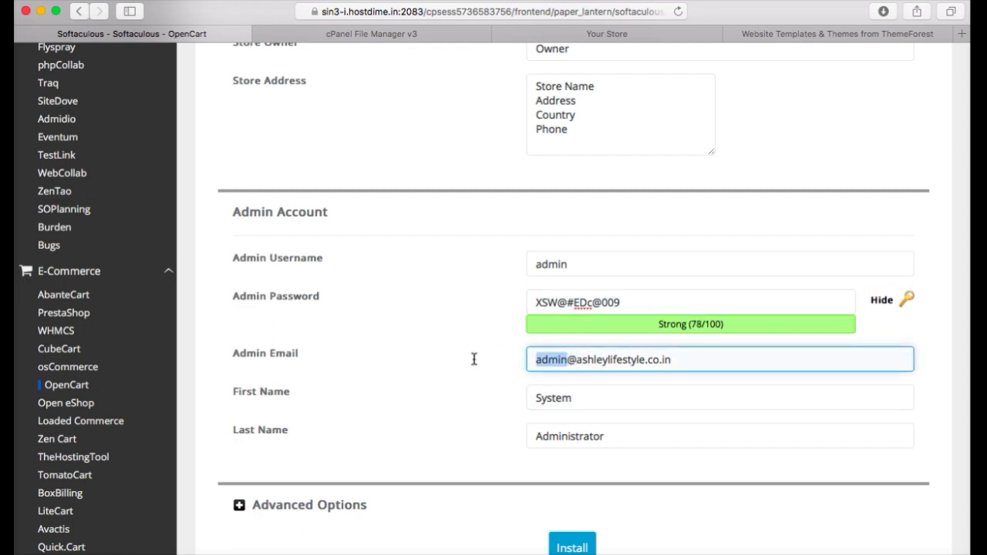
key(BackSpace)
text(info)
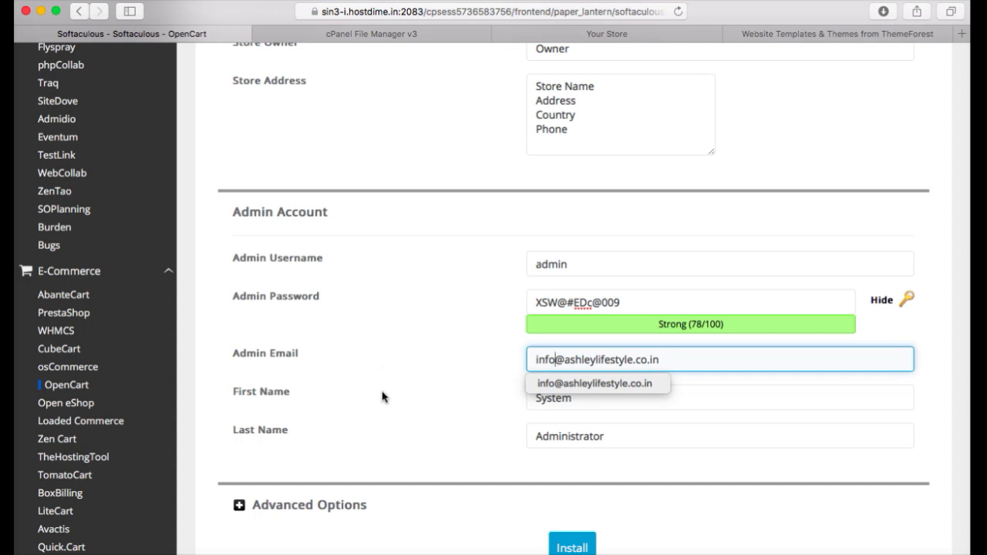
click(384, 396)
click(574, 302)
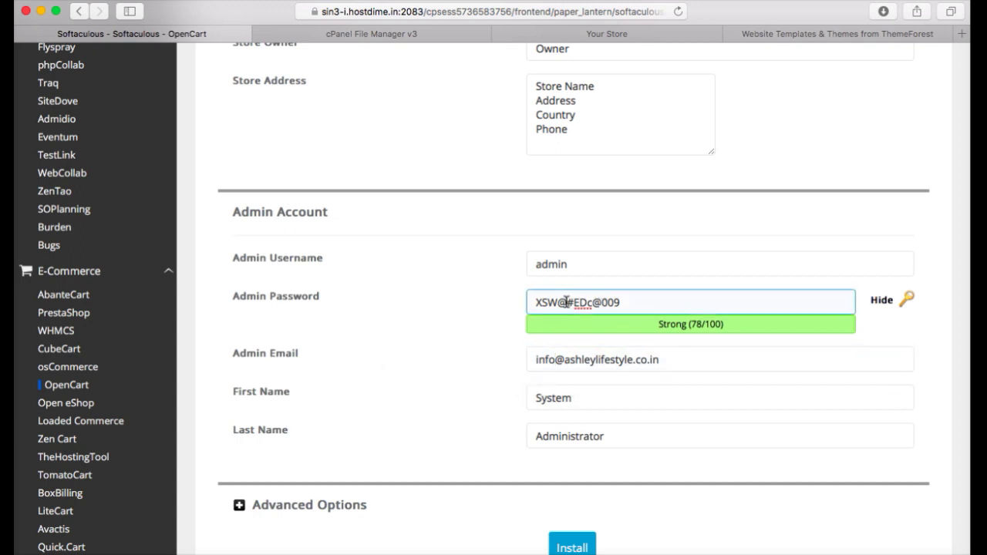
click(664, 418)
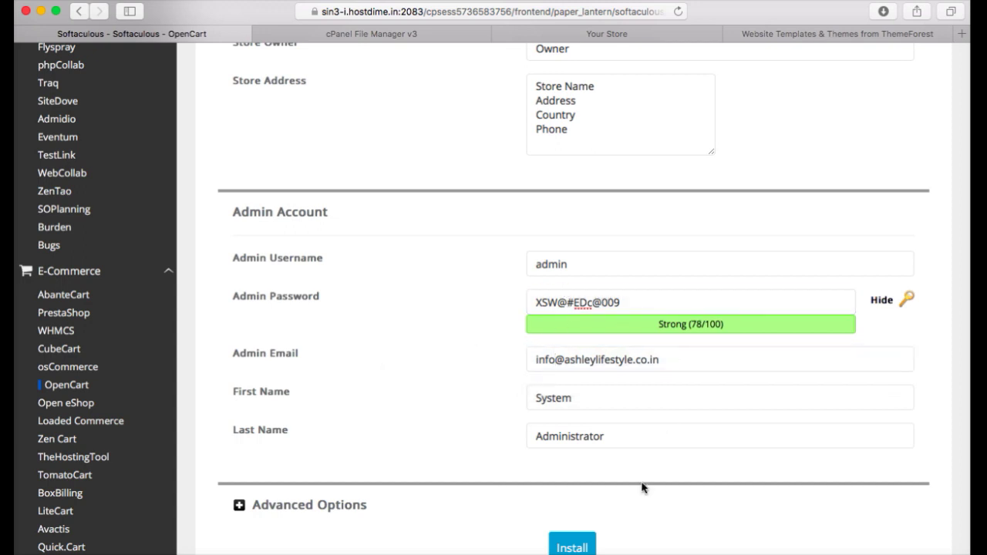
Set automated backups to Once a week under Advanced Options and install
scroll(641, 489, down, 2)
scroll(322, 395, down, 2)
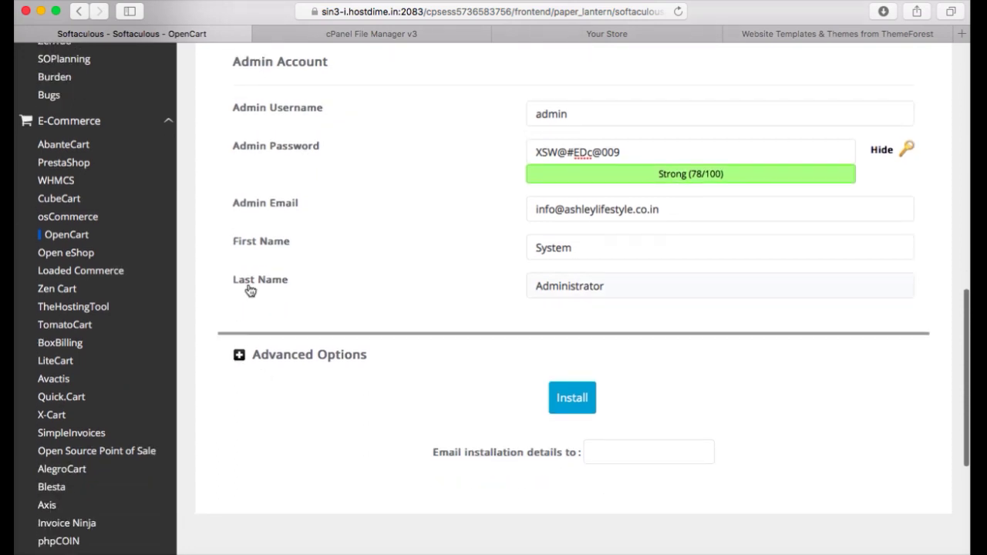
click(467, 245)
click(431, 282)
click(322, 356)
scroll(322, 360, down, 5)
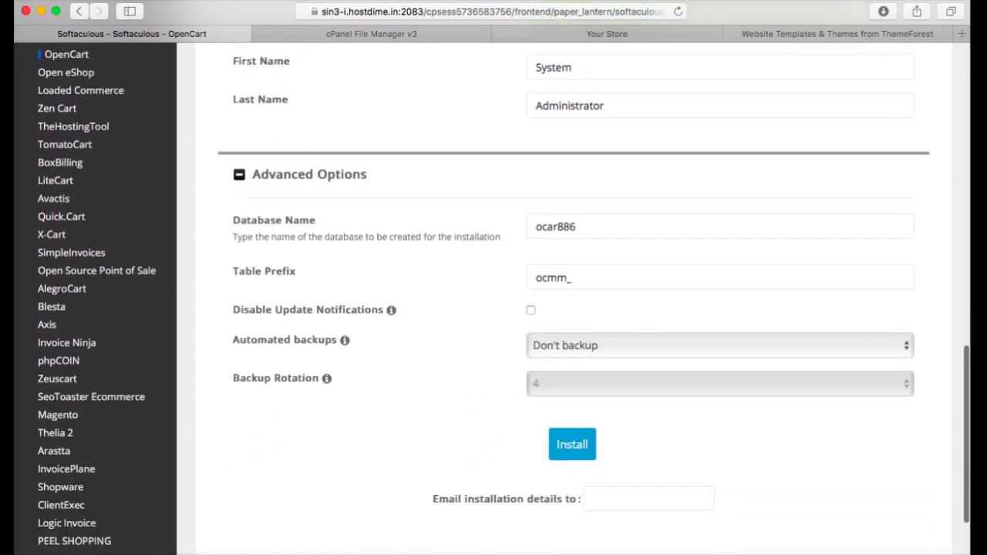
scroll(503, 298, down, 1)
click(577, 316)
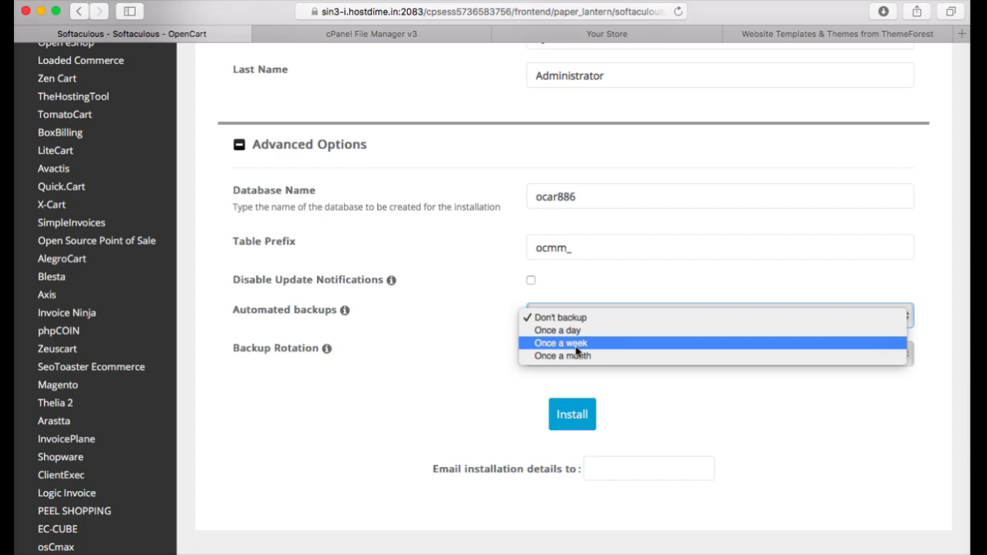
click(577, 348)
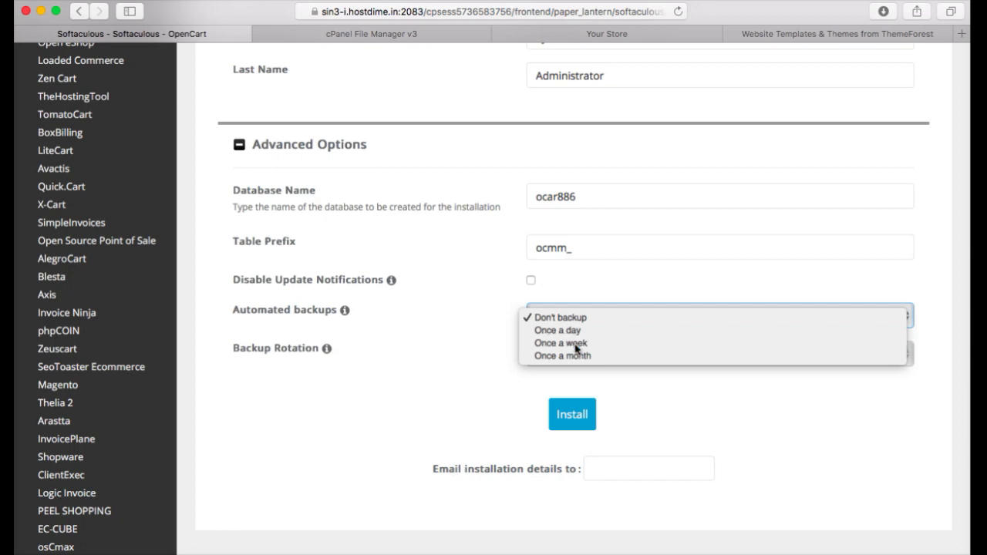
click(573, 417)
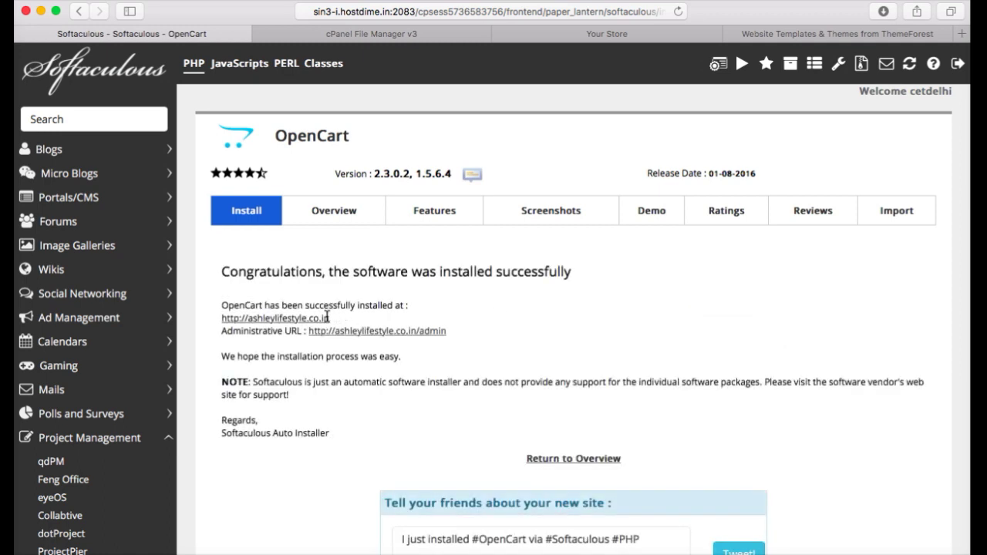
Open ashleylifestyle.co.in and scroll through the default OpenCart home page
drag(330, 317, 221, 318)
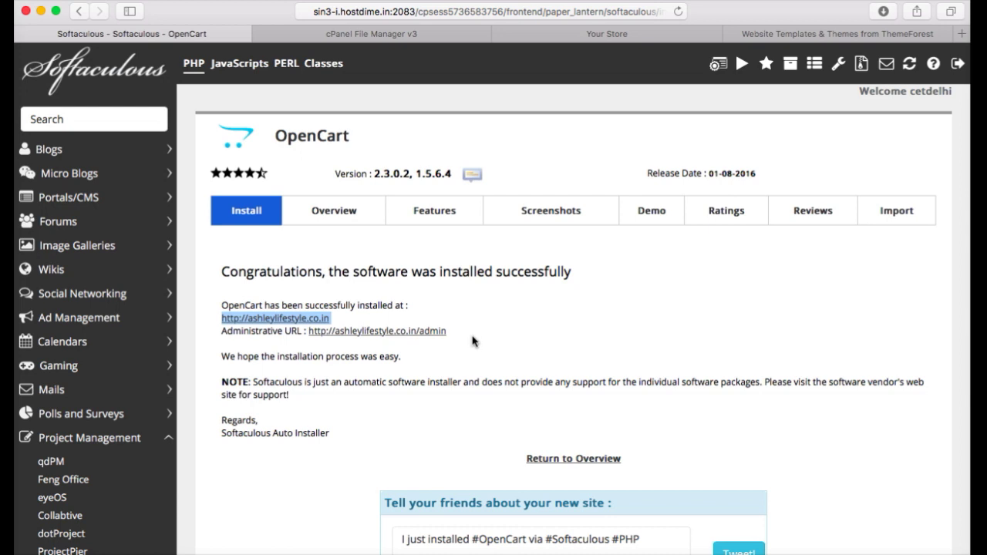
drag(446, 331, 420, 331)
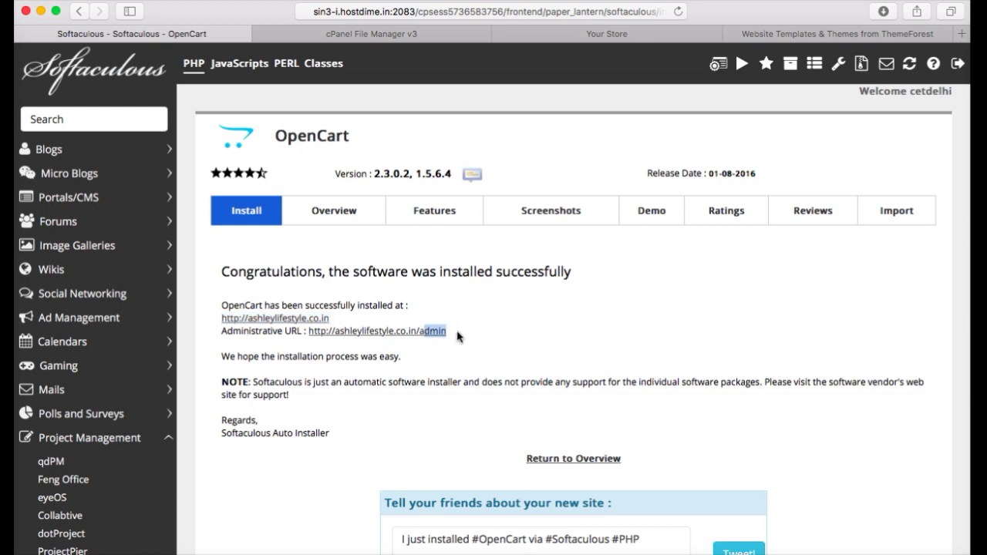
click(459, 337)
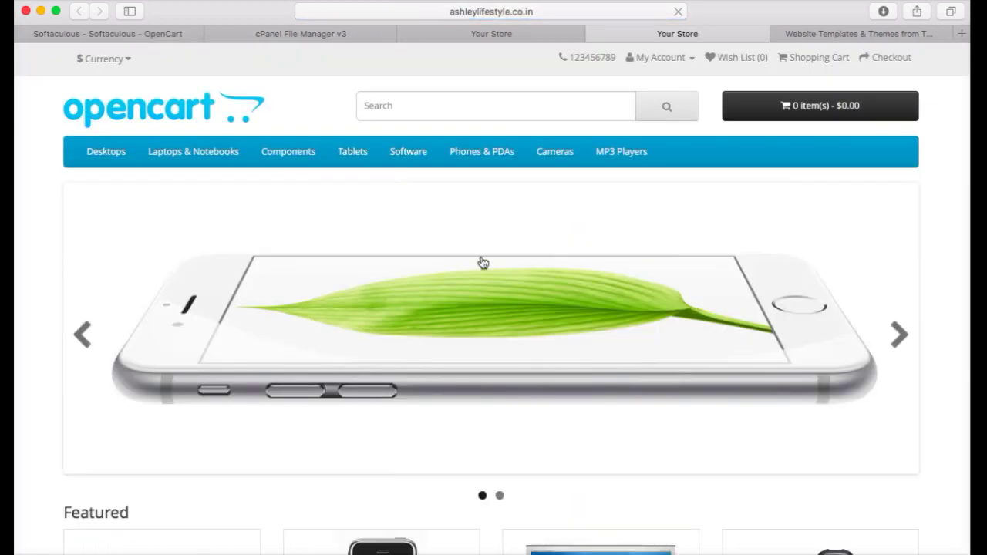
scroll(483, 263, down, 1)
scroll(493, 308, down, 5)
scroll(494, 309, down, 5)
scroll(493, 308, up, 1)
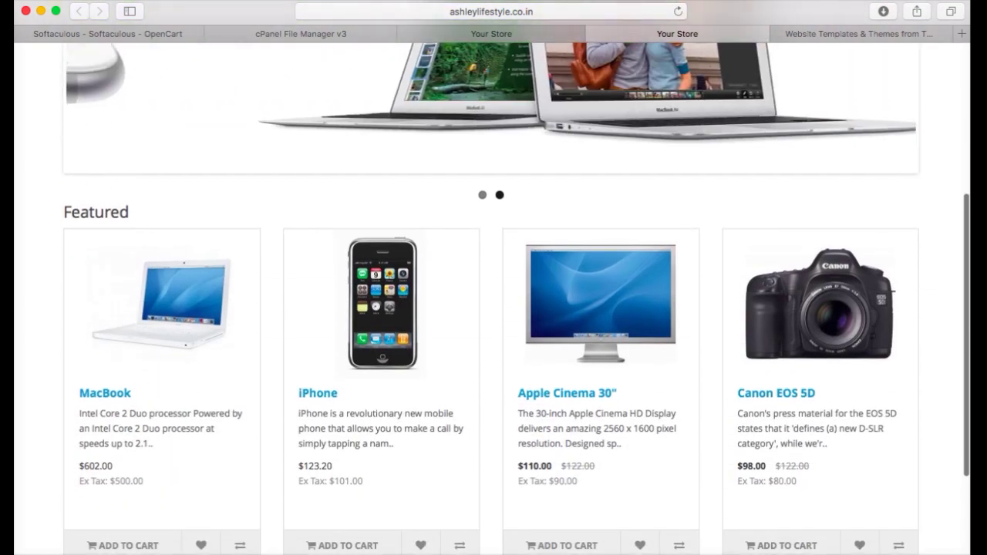
scroll(494, 308, up, 5)
scroll(494, 309, up, 5)
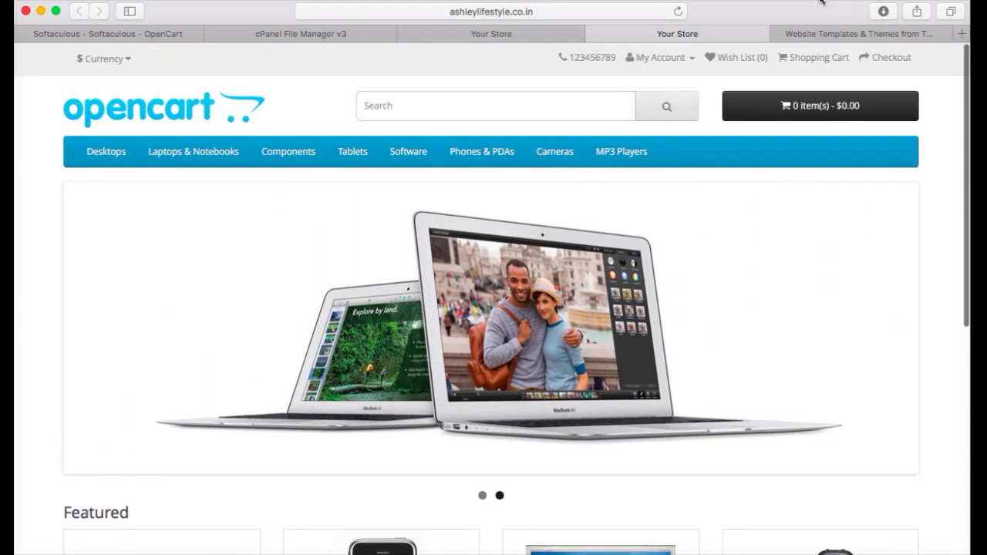
Download Technopolis's all files & documentation package from ThemeForest Downloads
click(830, 31)
mouse_move(742, 106)
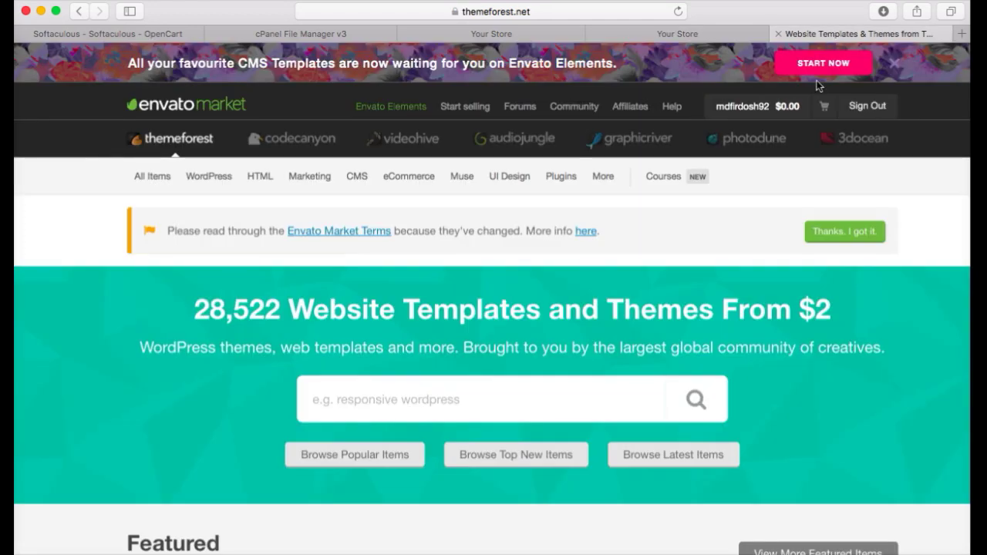
scroll(877, 242, down, 1)
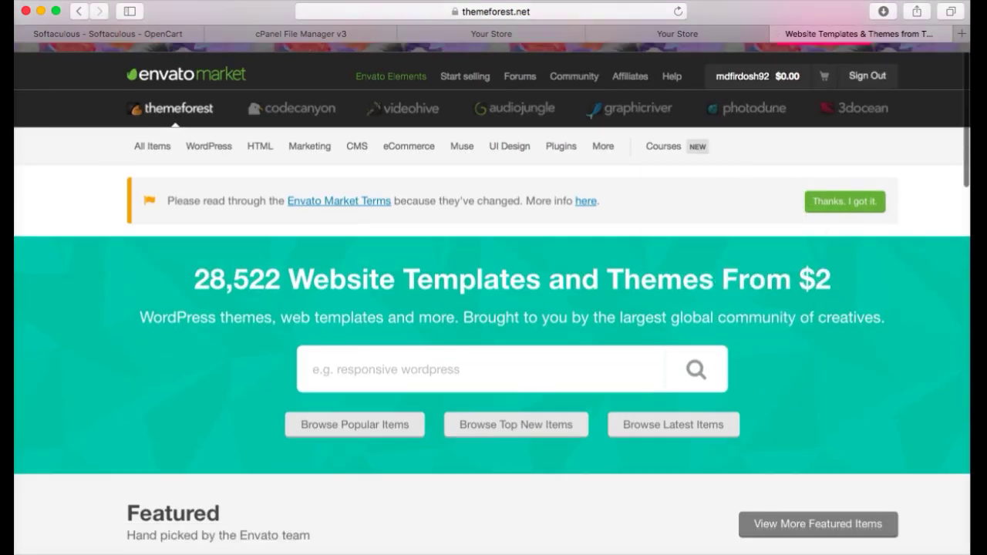
scroll(877, 242, down, 2)
scroll(740, 232, up, 3)
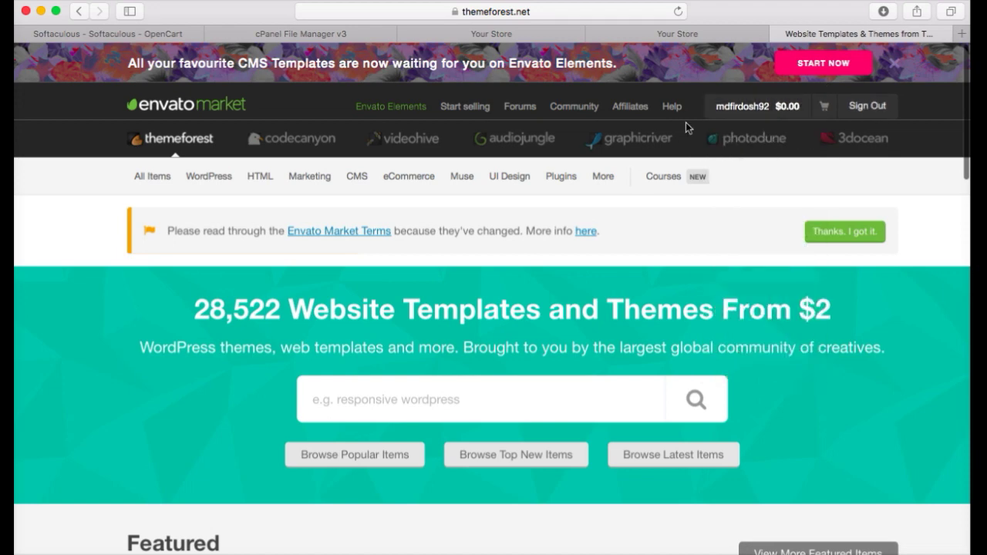
click(739, 205)
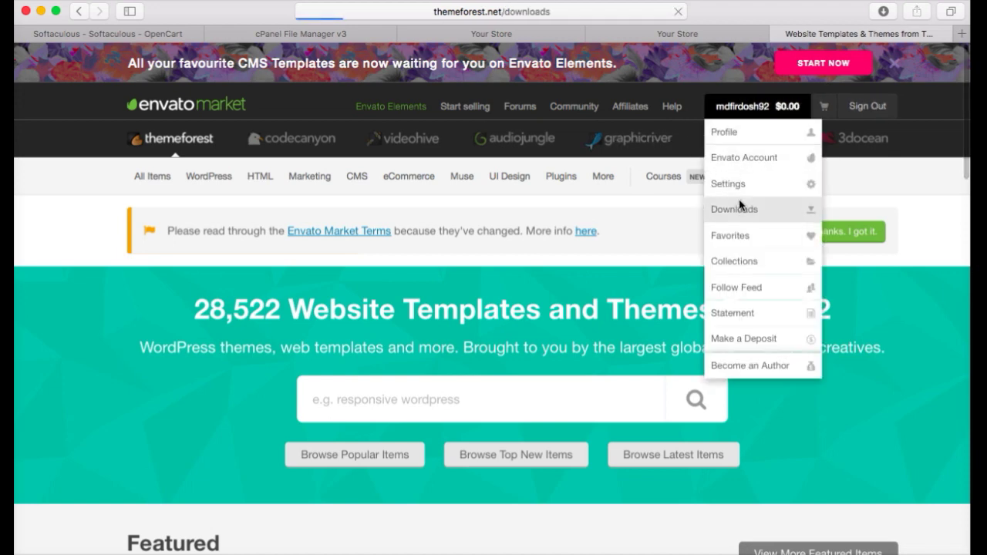
scroll(739, 205, down, 1)
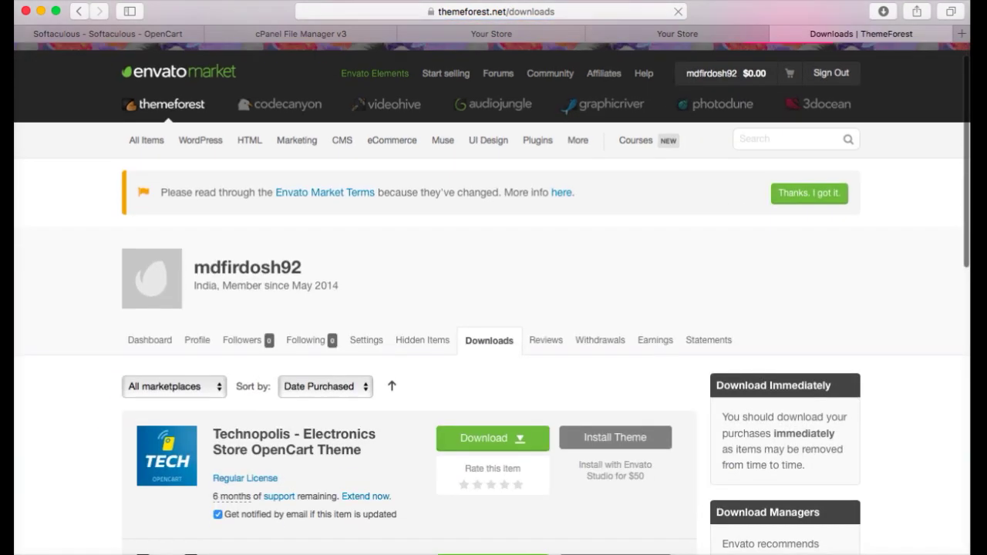
scroll(739, 206, down, 2)
click(470, 350)
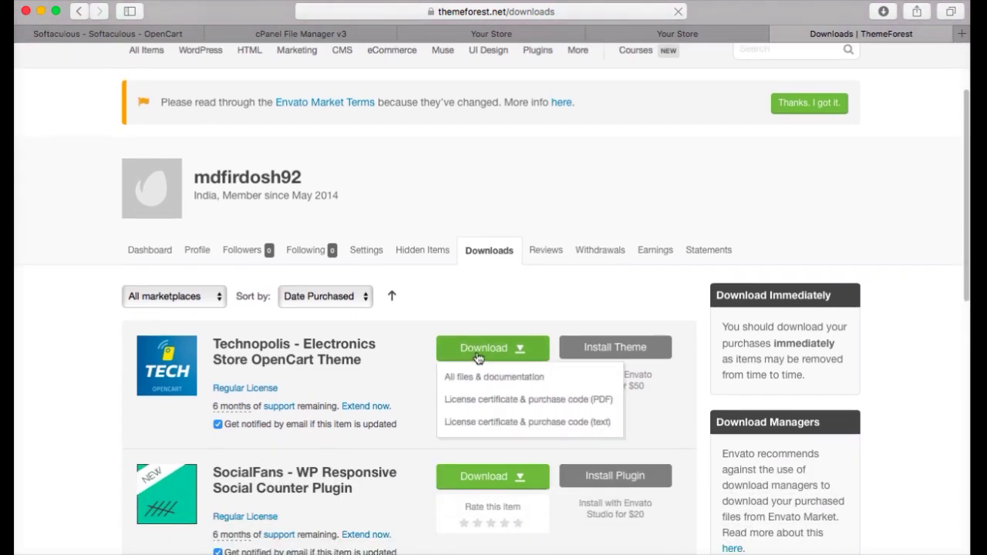
click(506, 375)
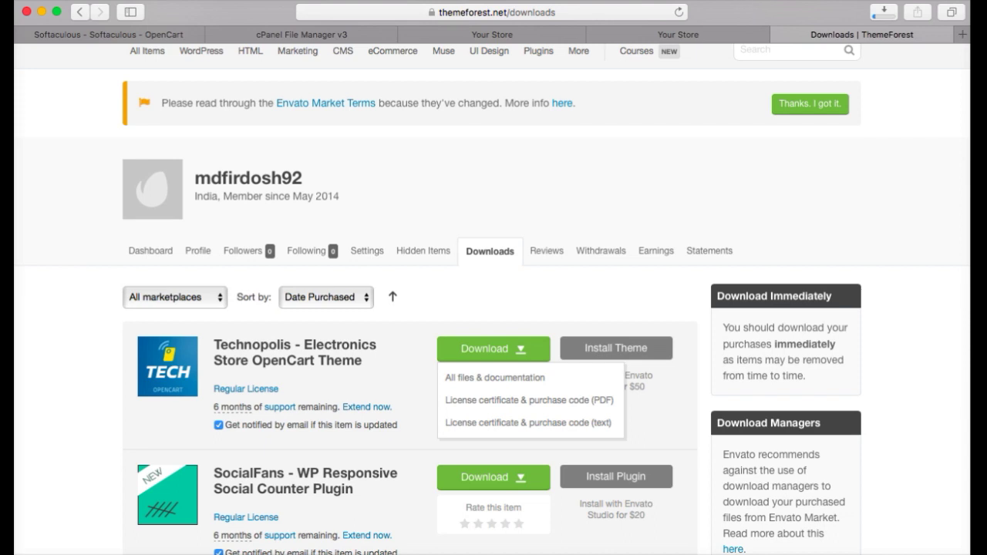
click(935, 2)
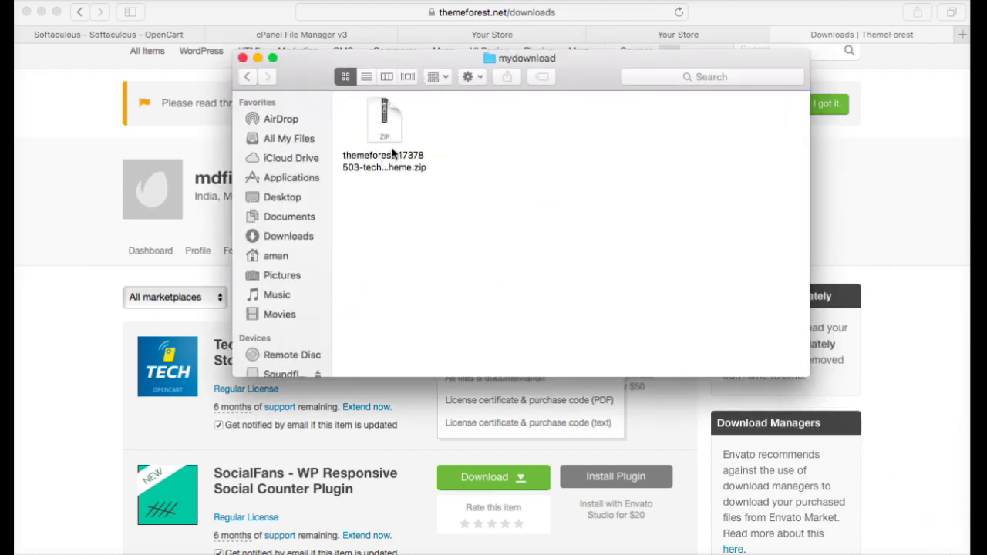
Extract the theme and compress OpenCart_v2.x's admin, catalog, image and system folders
double_click(389, 146)
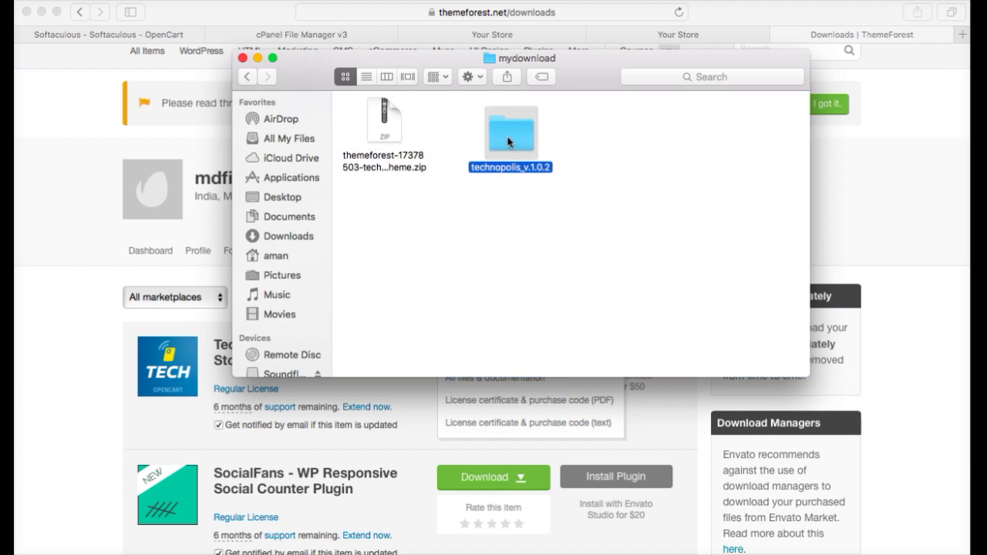
double_click(505, 131)
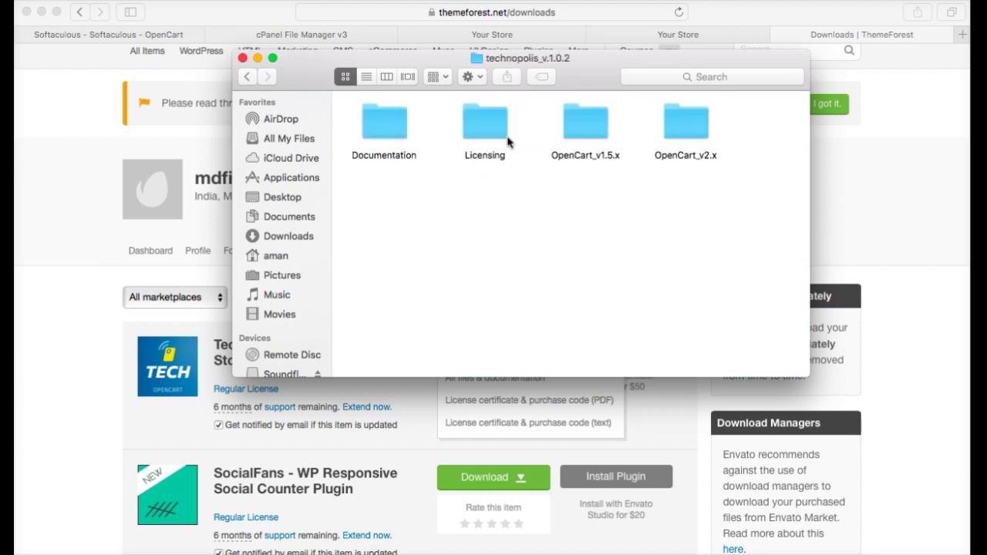
double_click(680, 134)
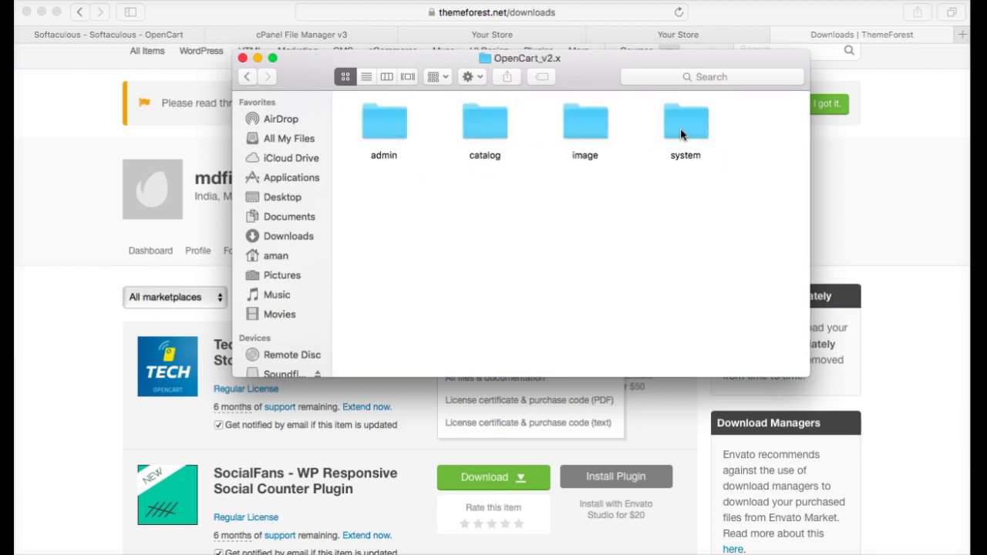
click(392, 133)
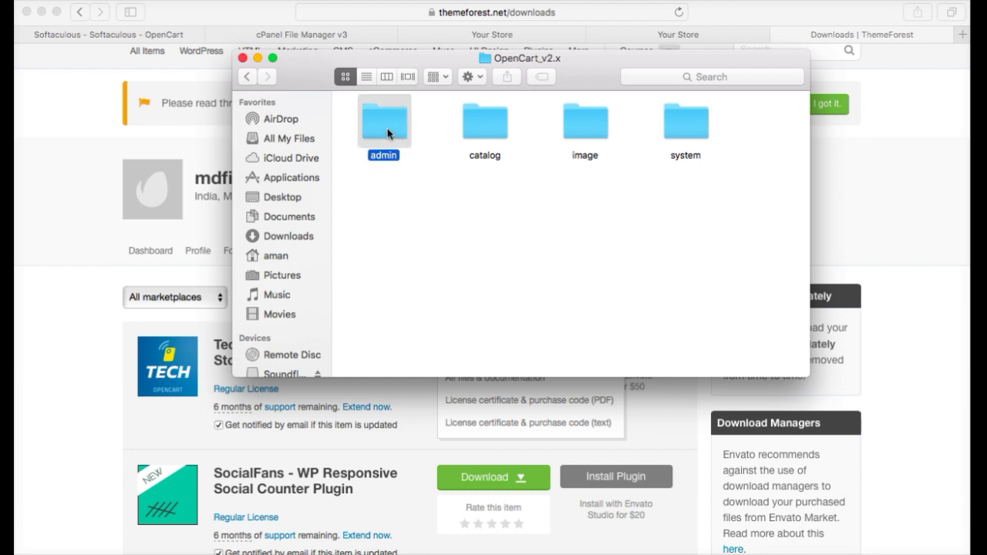
super+click(486, 133)
super+click(586, 143)
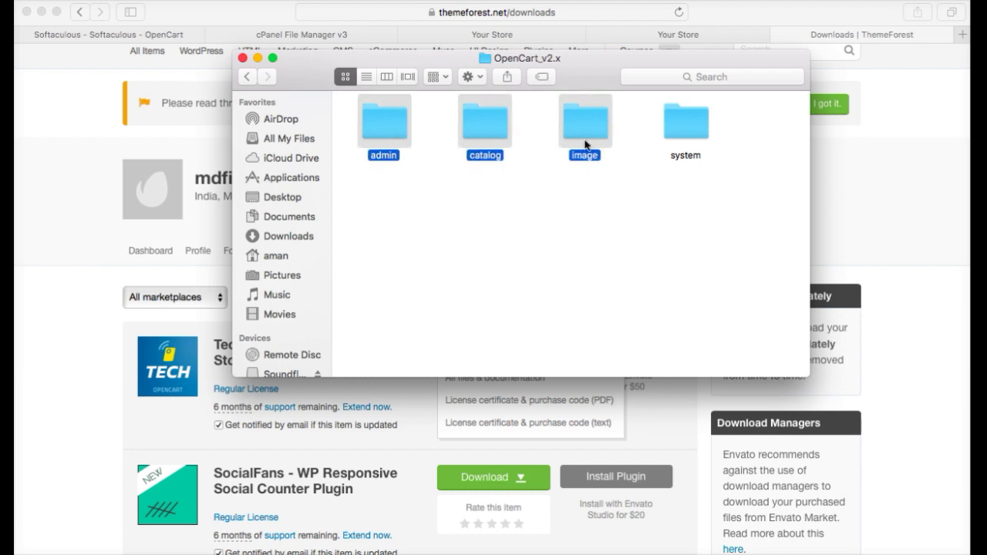
super+click(680, 121)
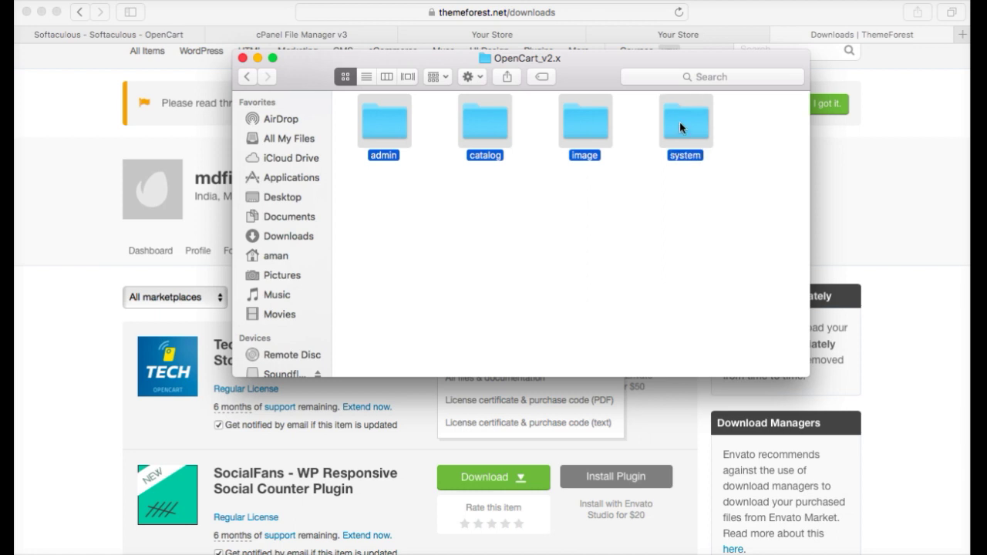
click(481, 77)
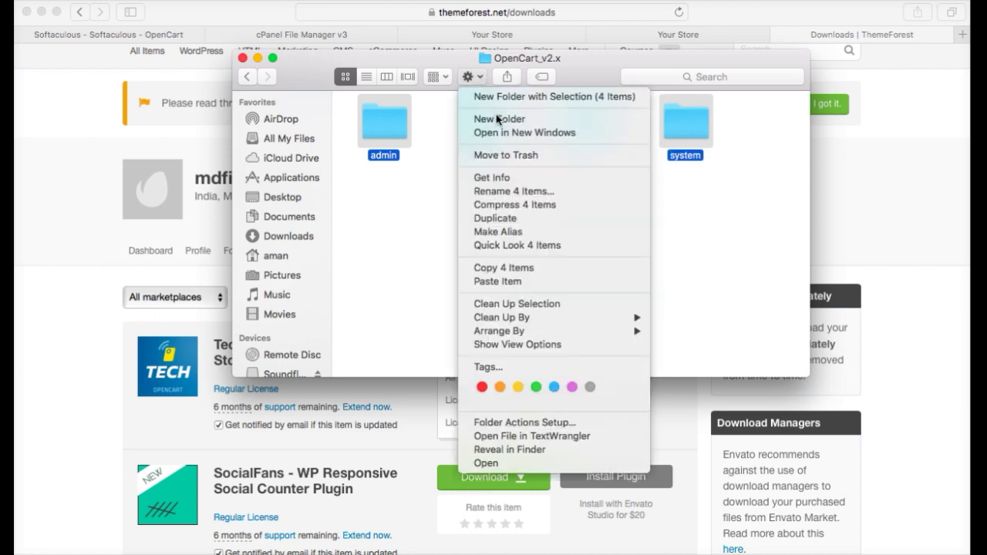
click(513, 205)
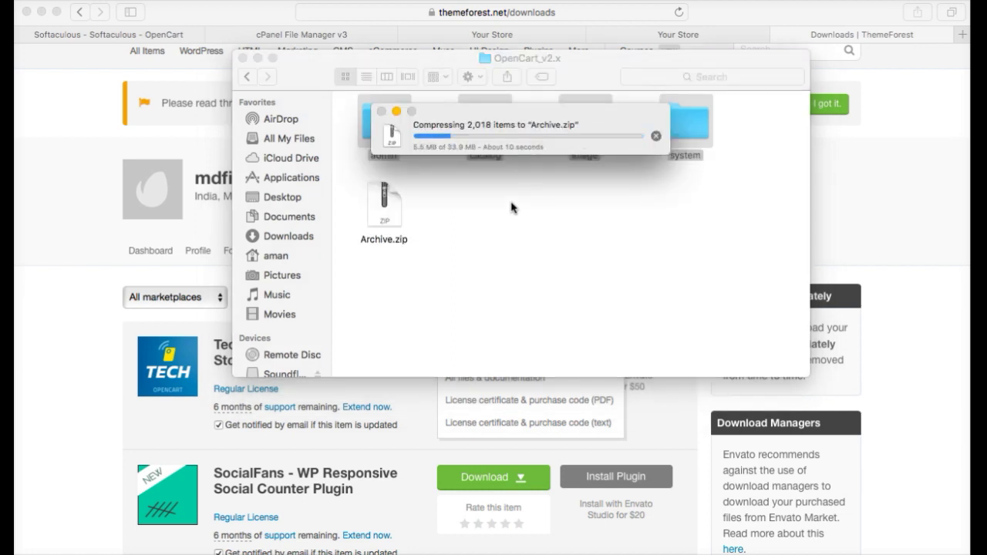
Rename Archive.zip to technopolish.zip
click(382, 237)
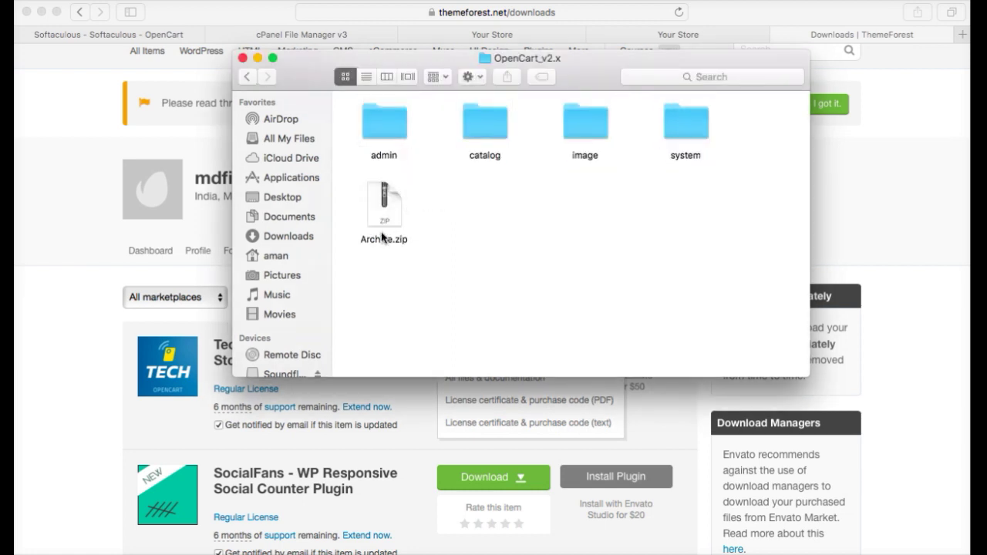
click(467, 77)
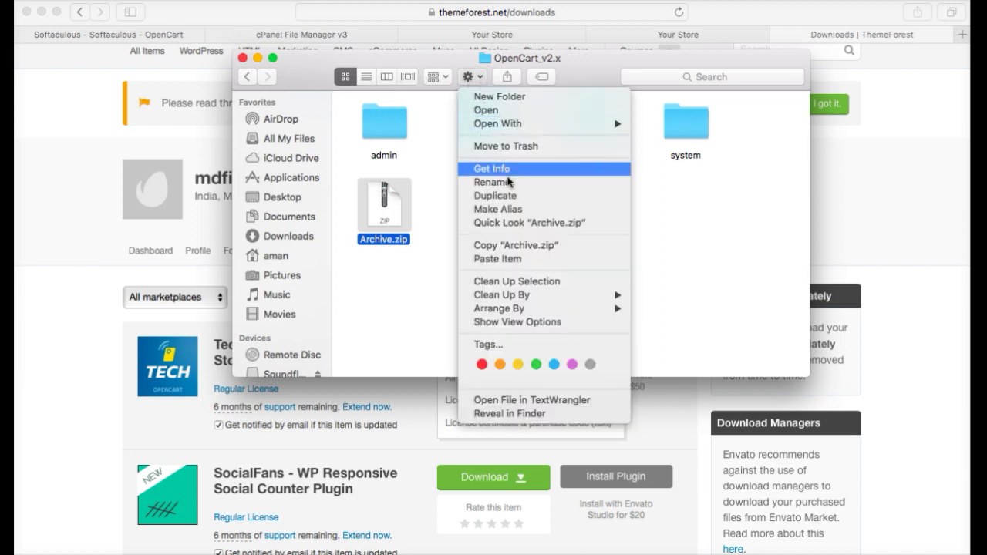
click(509, 182)
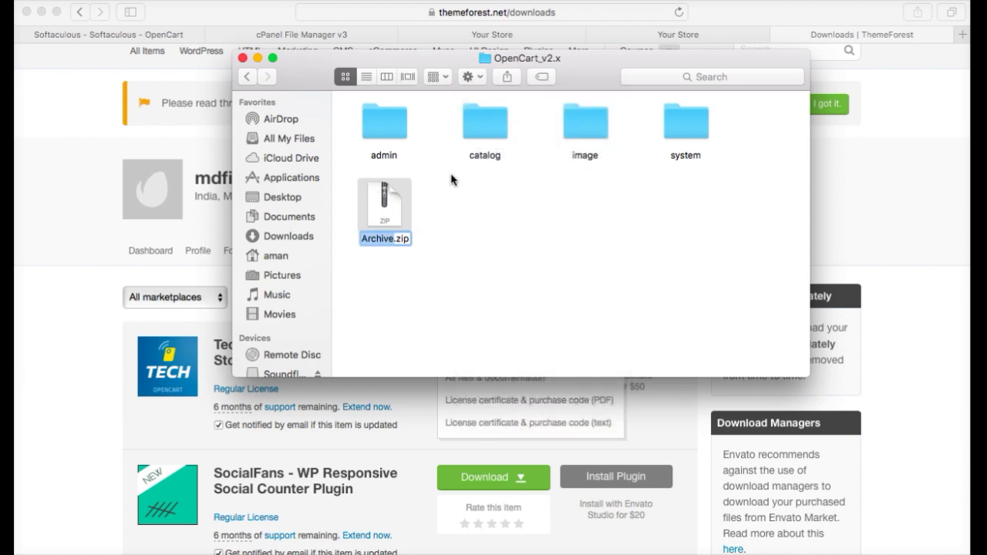
text(tech)
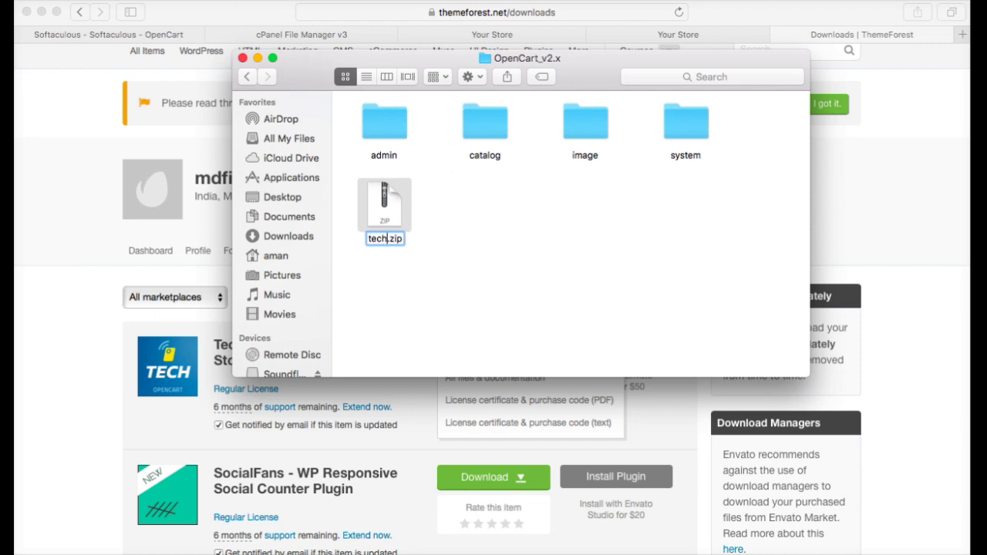
text(no)
text(po)
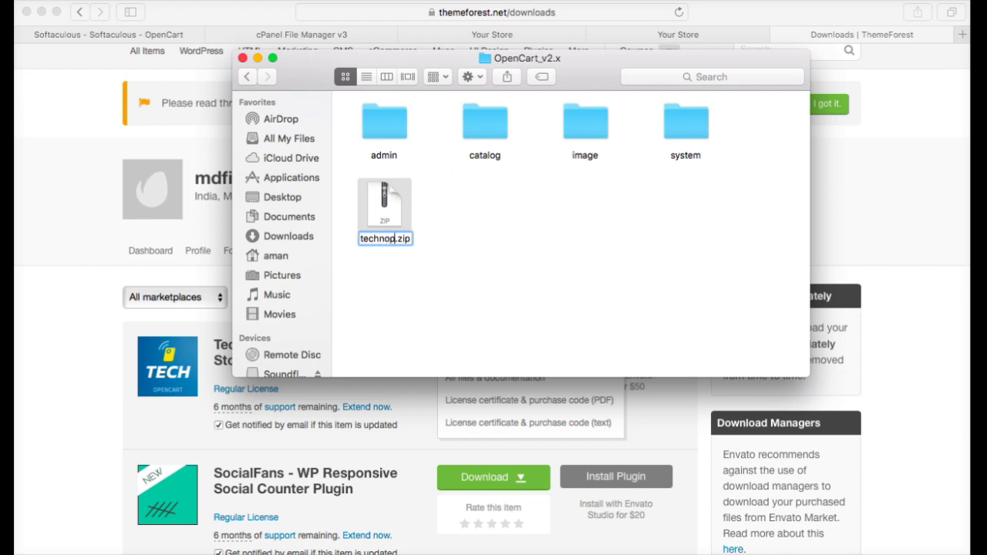
text(lish)
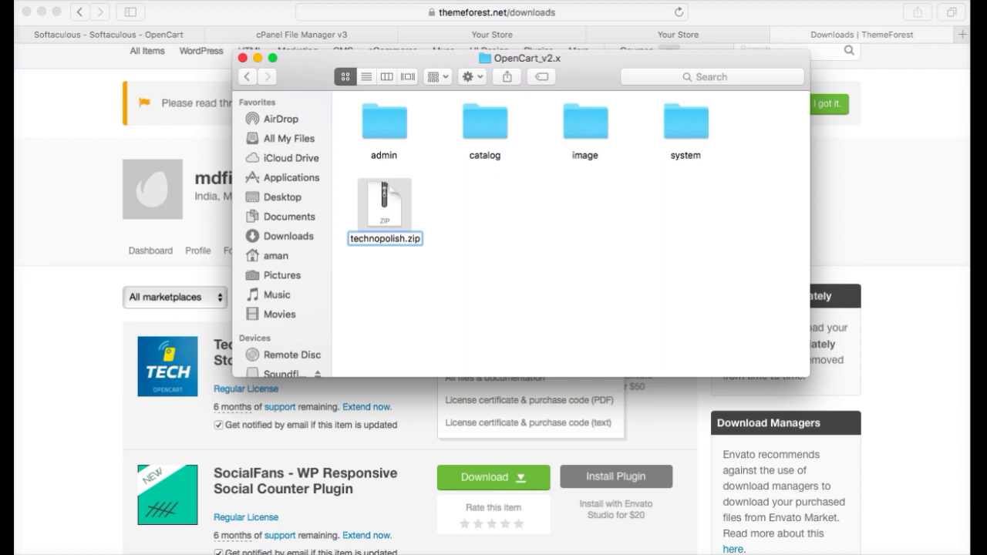
key(Return)
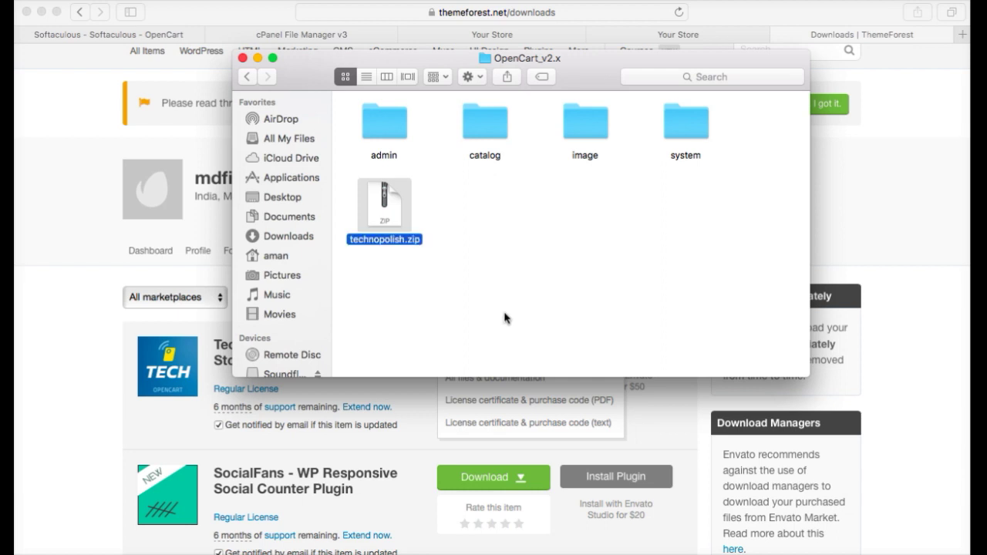
click(104, 268)
Upload technopolish.zip to the store folder in File Manager until 100% complete
click(306, 39)
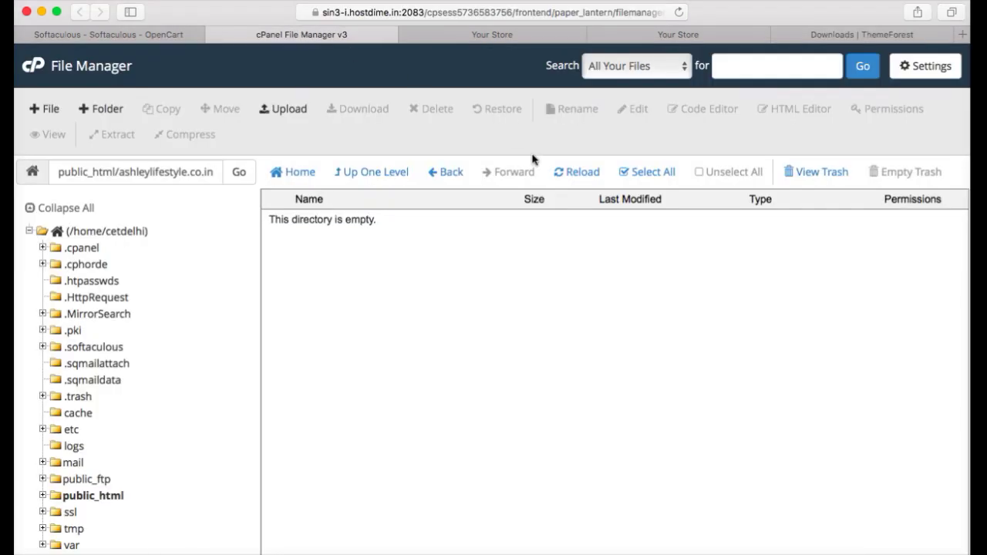
click(569, 172)
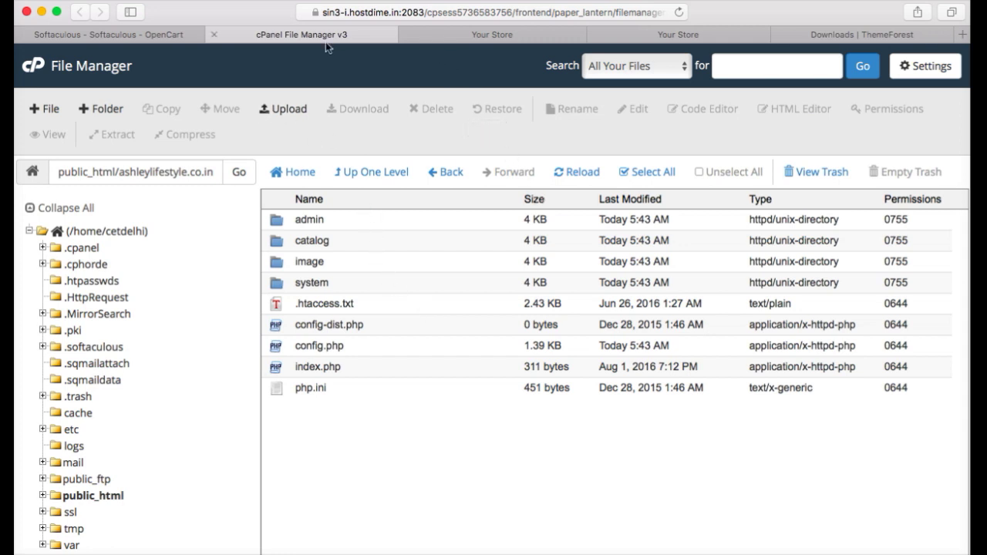
click(280, 110)
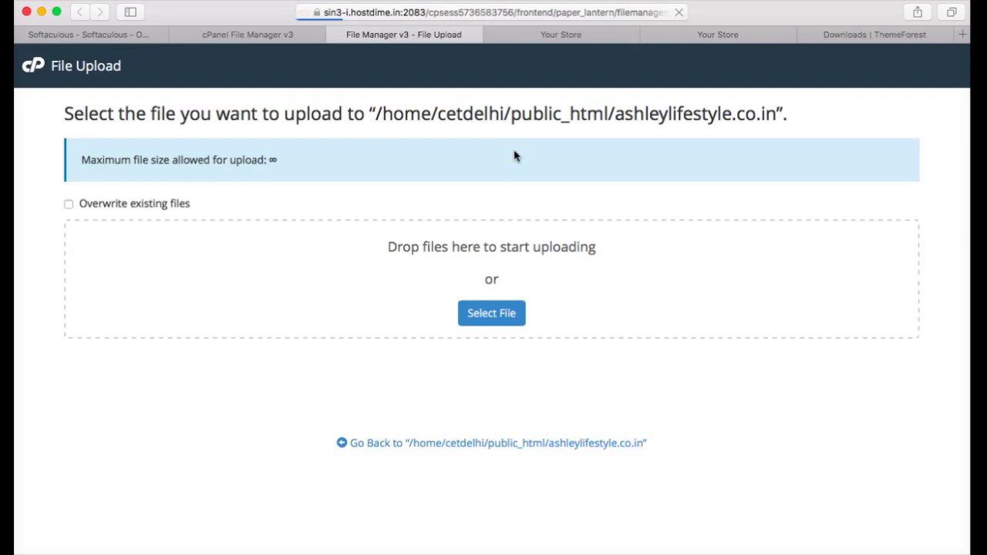
click(492, 314)
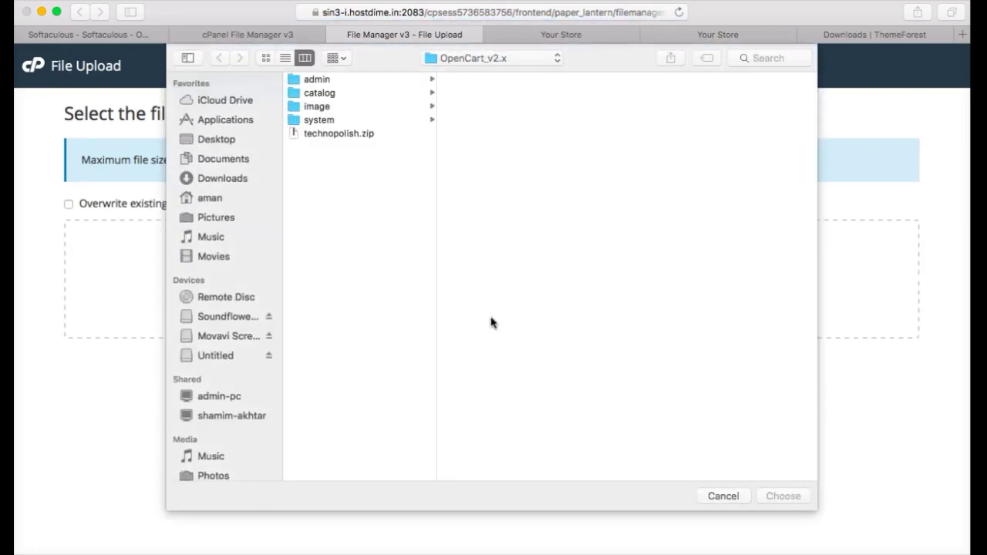
double_click(353, 134)
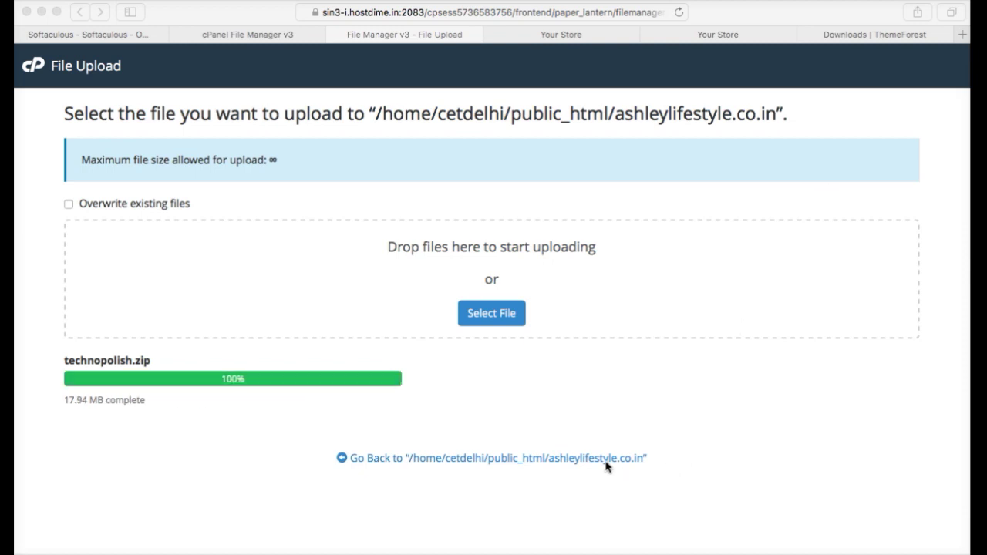
click(554, 461)
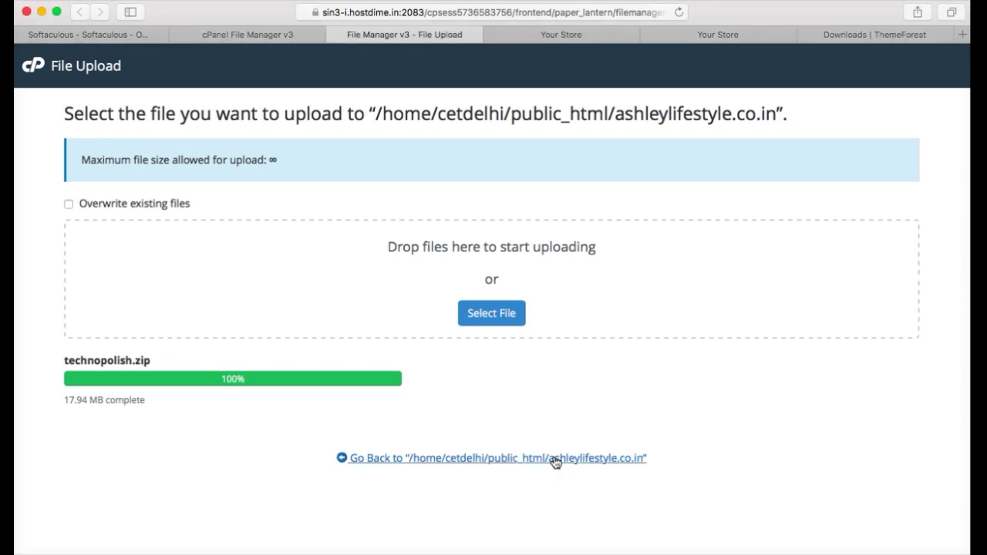
click(554, 460)
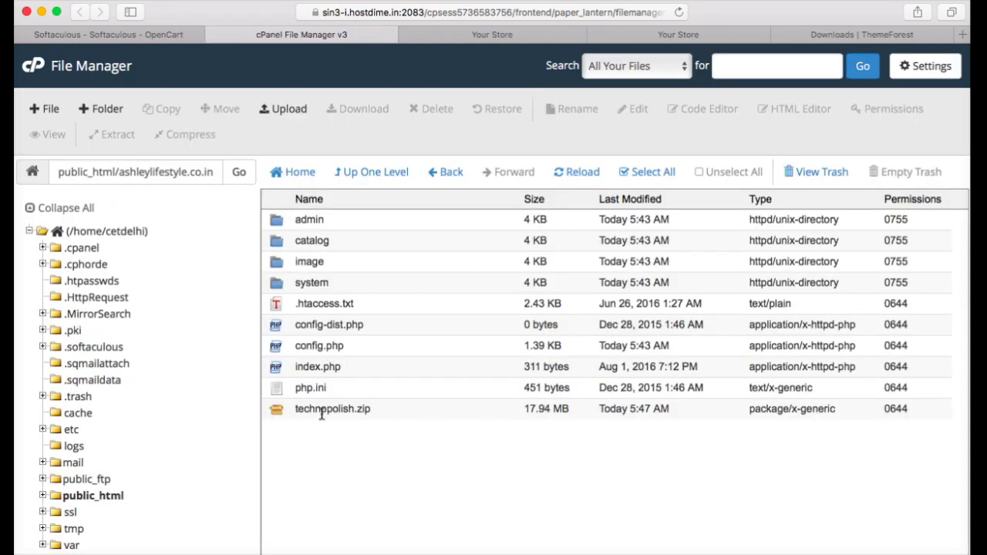
Extract technopolish.zip into the store folder and reload the file listing
click(322, 410)
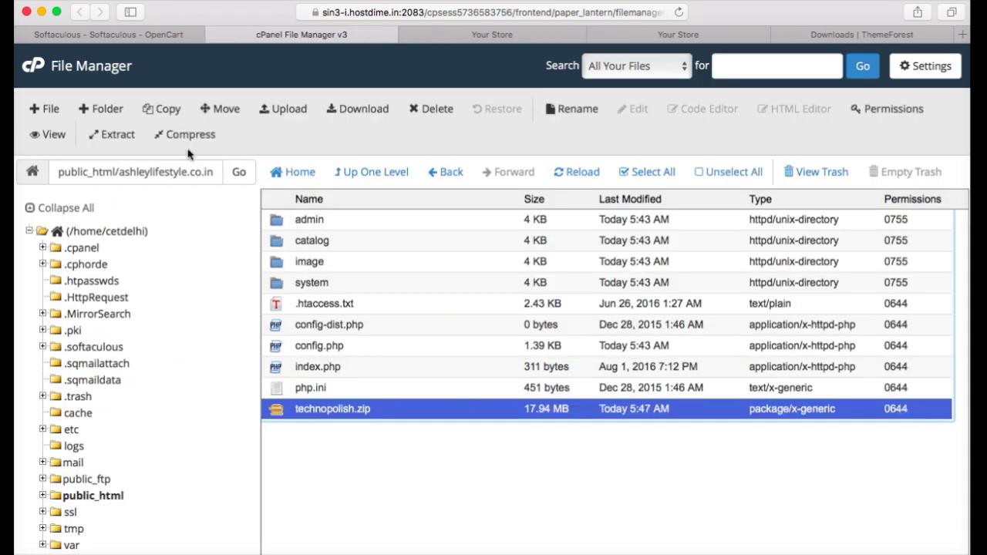
click(121, 140)
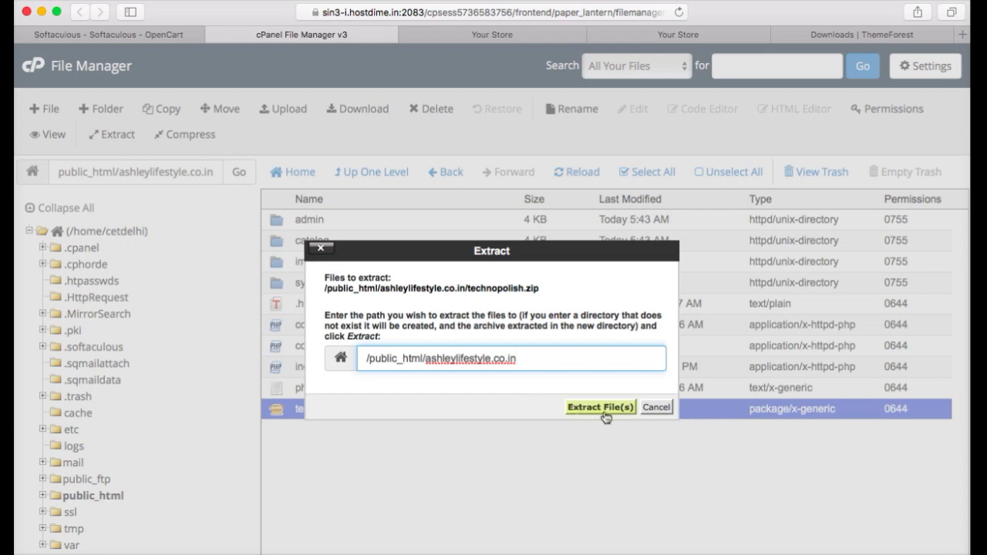
click(606, 414)
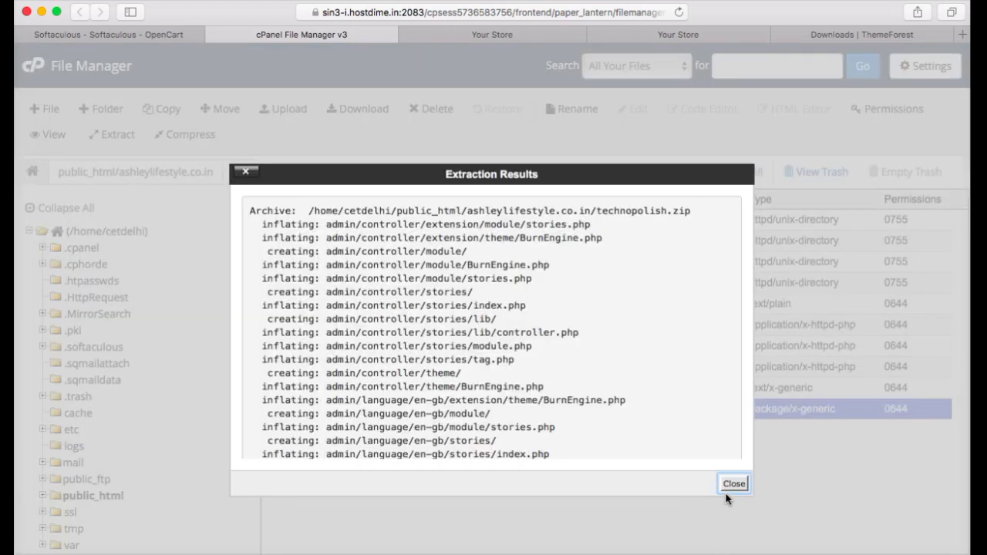
click(732, 485)
click(565, 174)
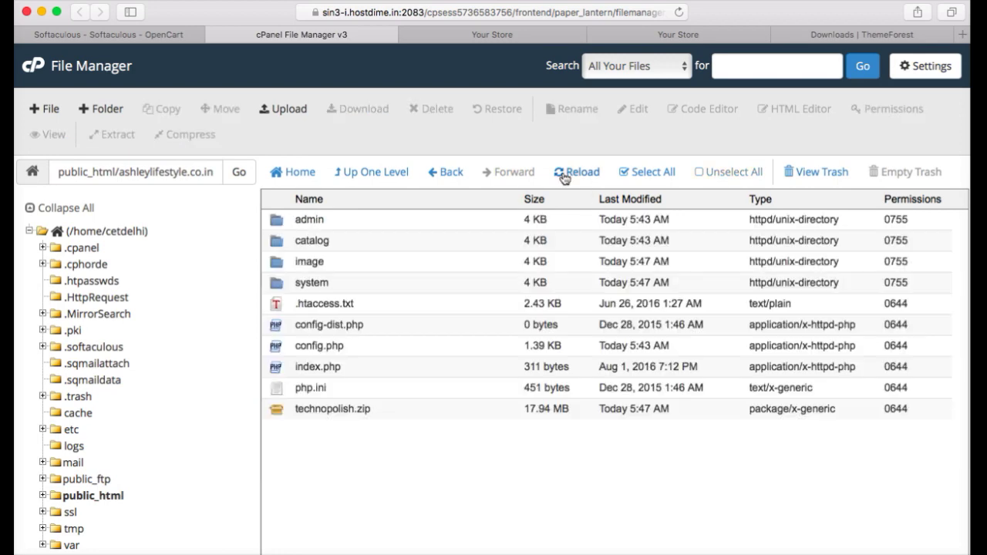
Reload the storefront to check the uploaded theme files
click(526, 36)
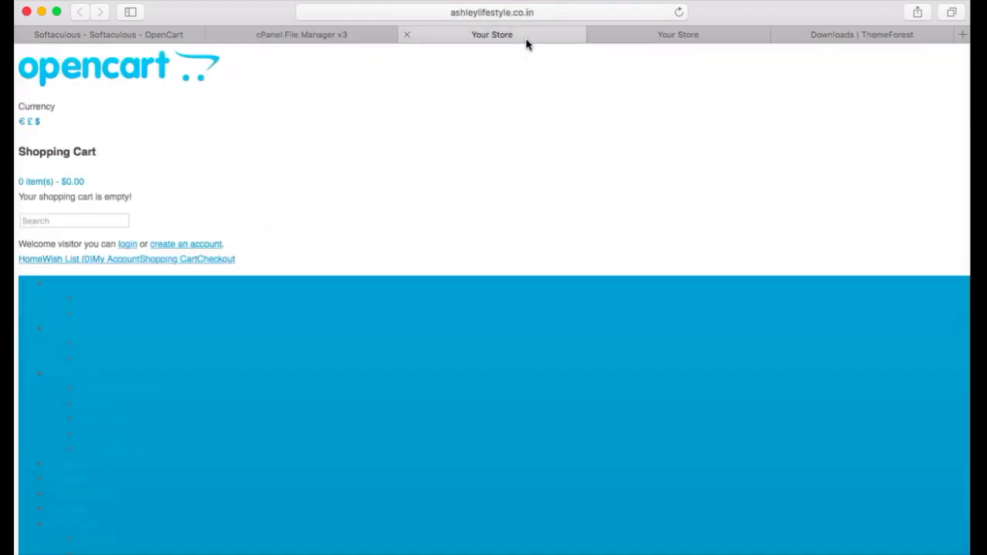
click(551, 14)
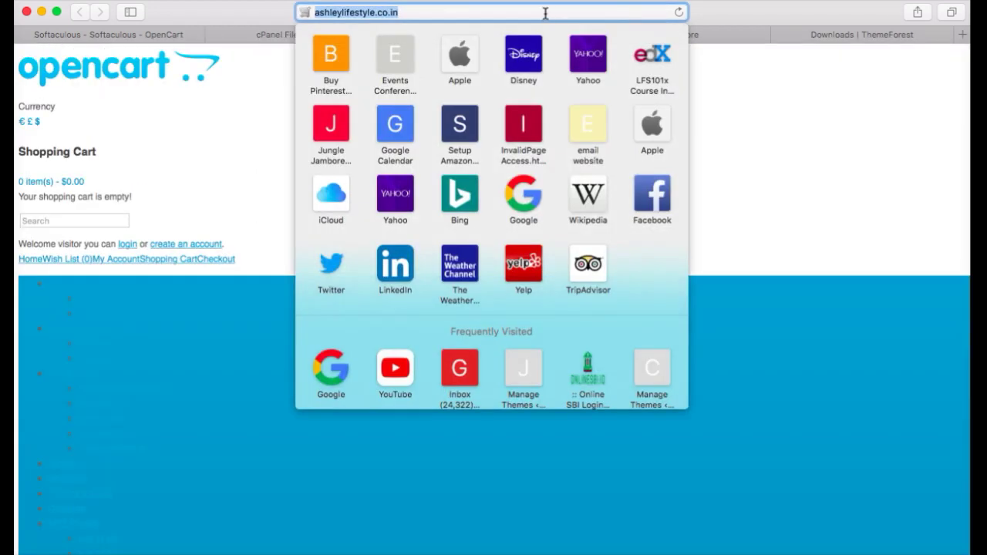
key(Return)
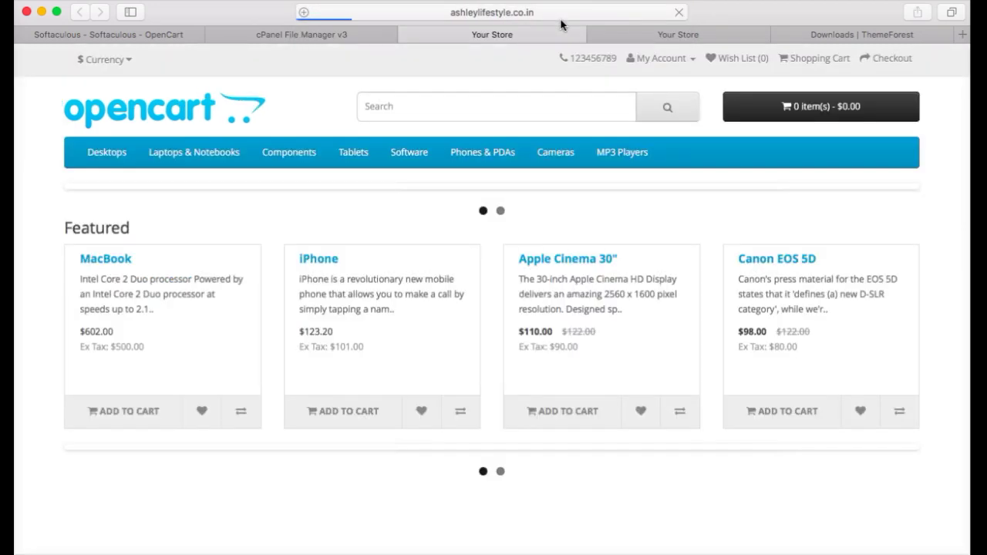
Log in at ashleylifestyle.co.in/admin/ as admin with the account password
click(565, 18)
text(ashleylifestyle.co.in/)
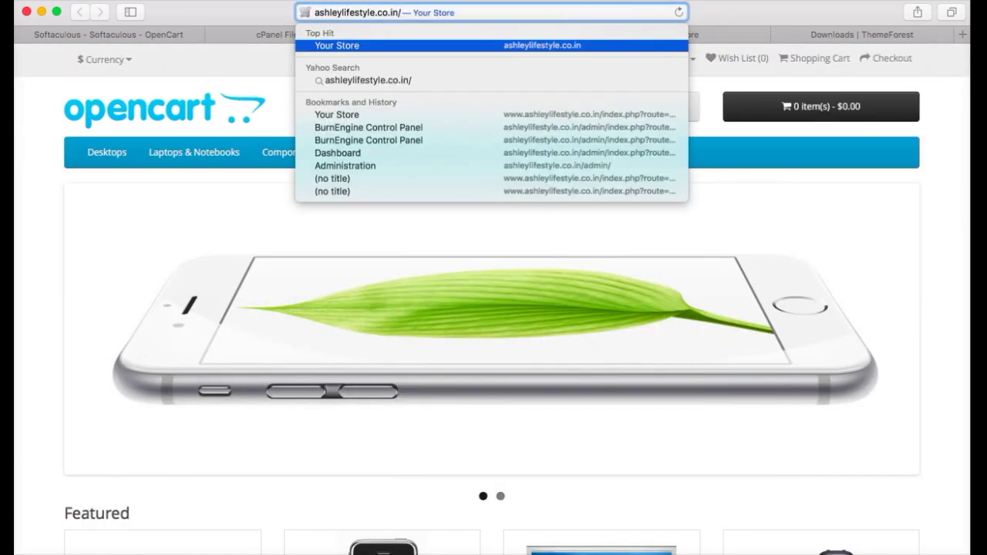
text(admin/)
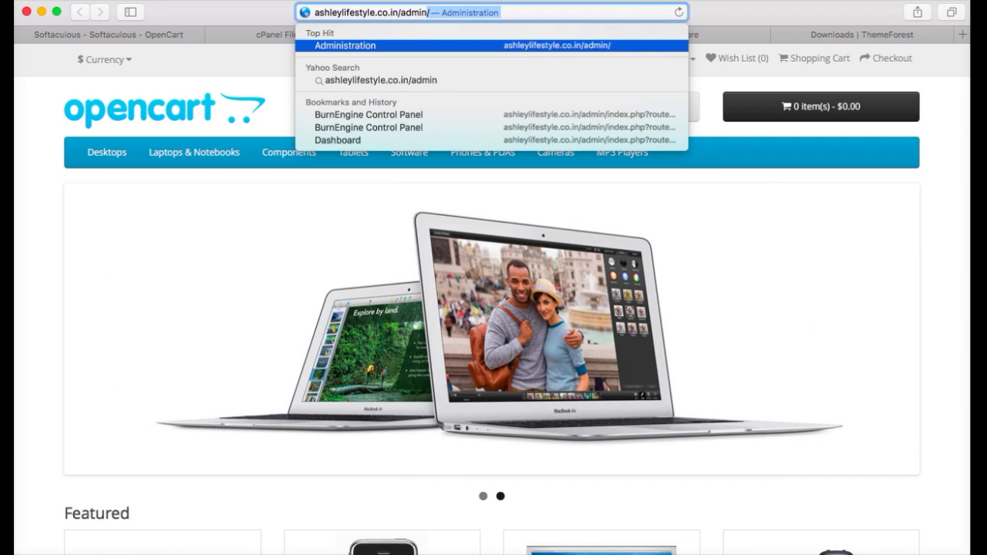
key(Return)
click(519, 231)
text(admi)
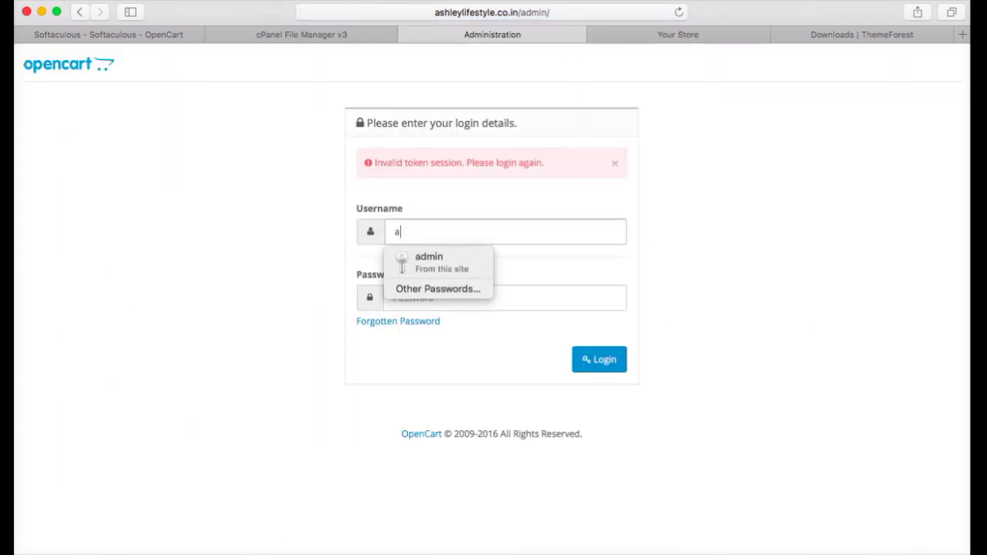
text(n)
key(Tab)
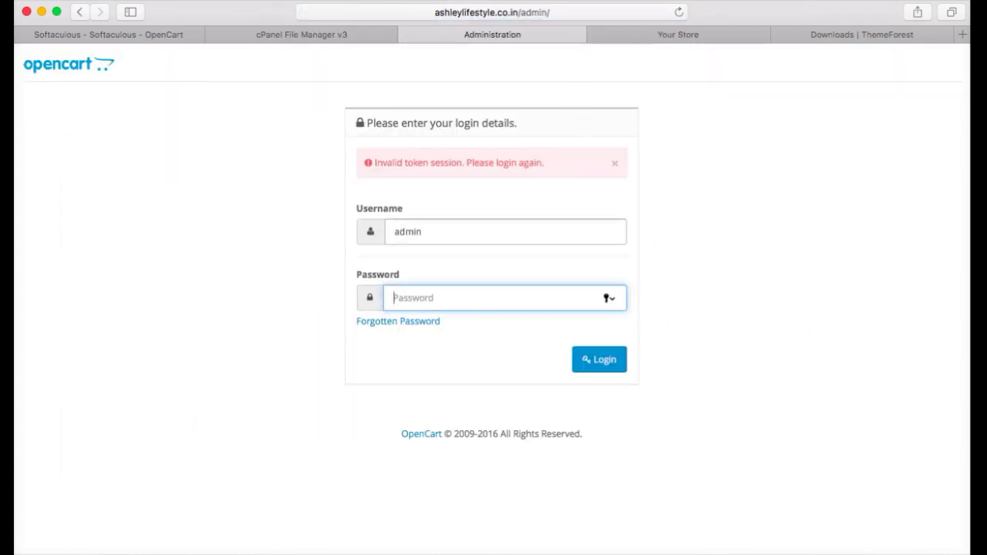
key(Return)
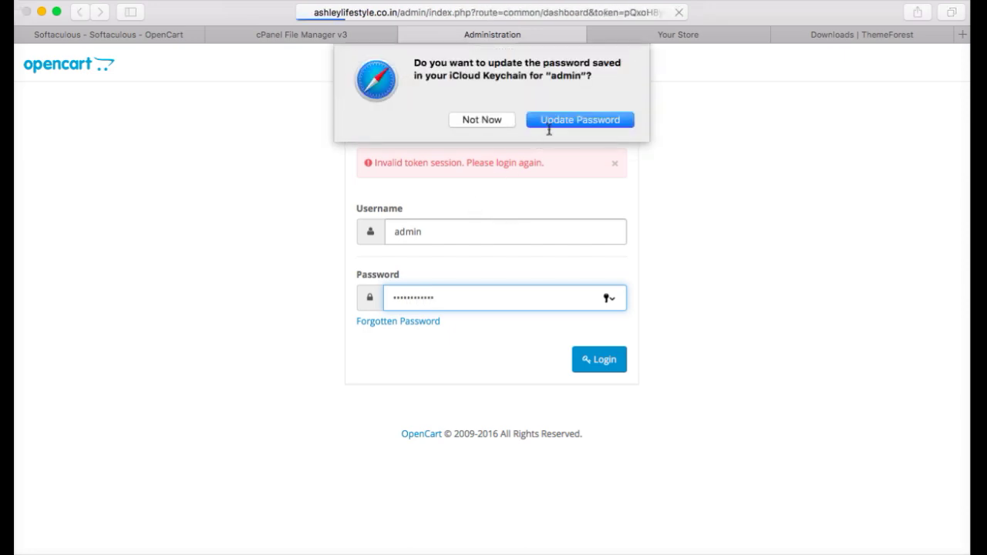
click(552, 121)
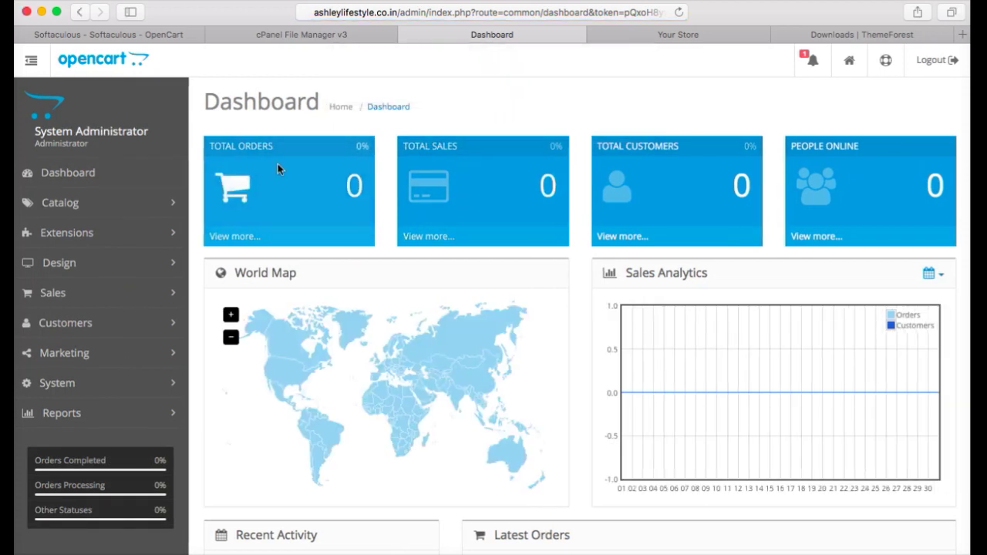
Filter Extensions to Themes and install the BurnEngine theme
click(94, 241)
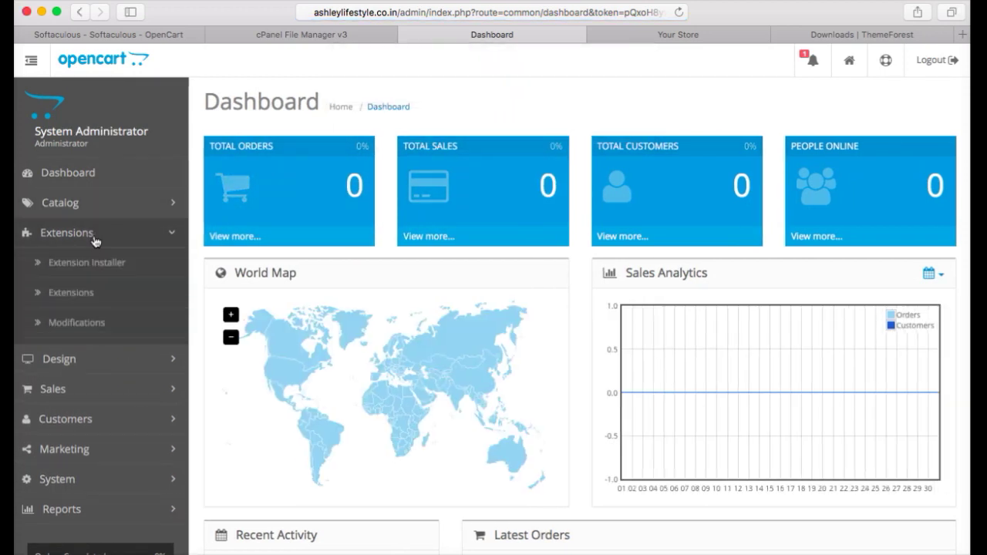
click(76, 297)
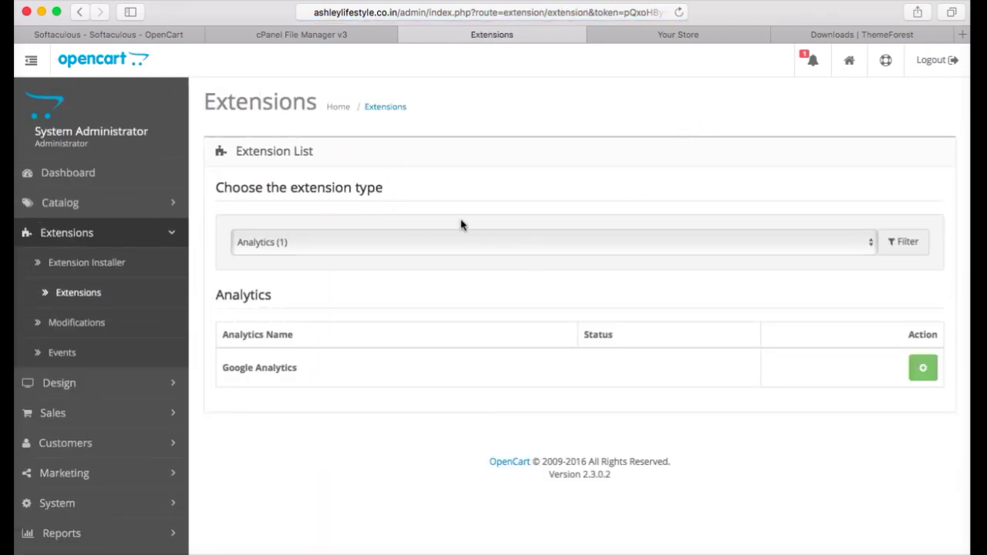
click(510, 246)
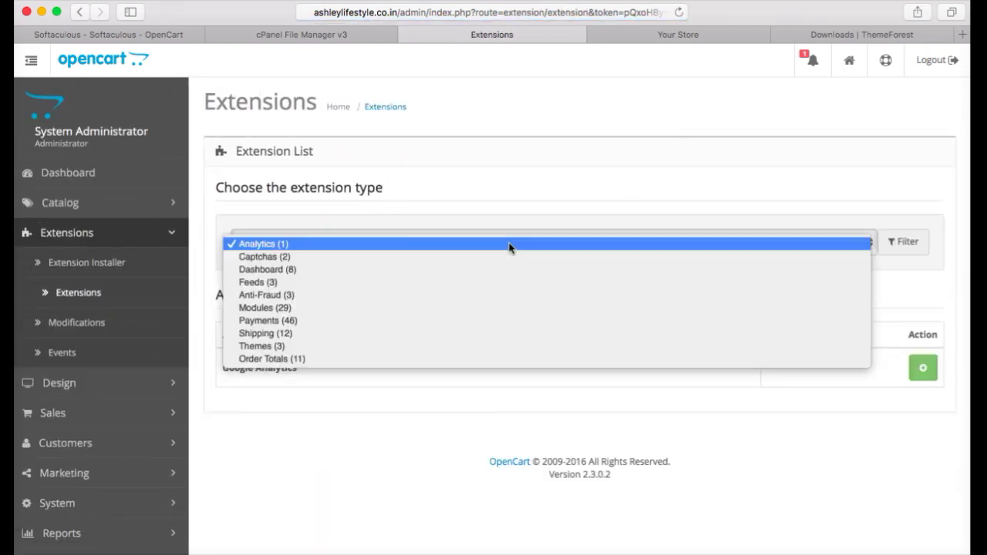
click(411, 346)
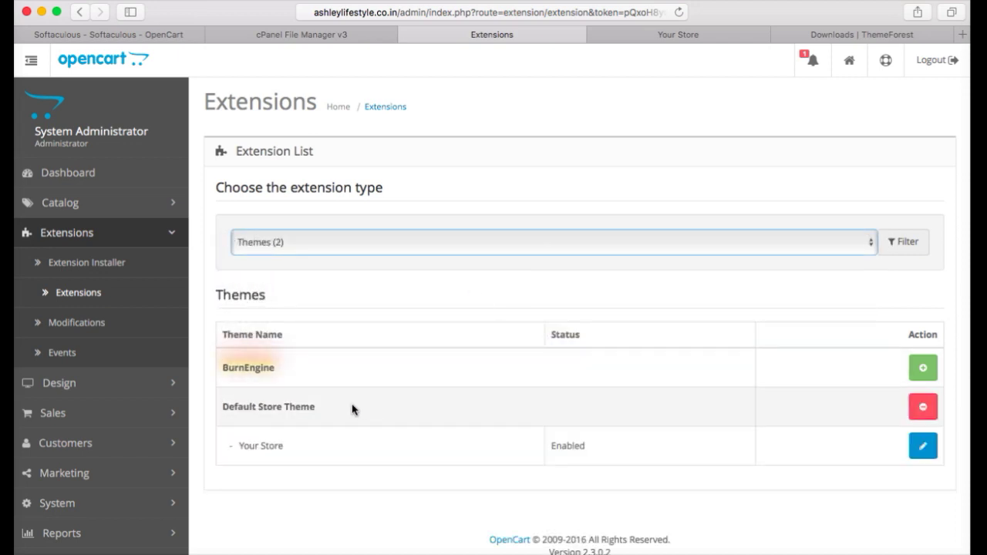
drag(222, 406, 337, 410)
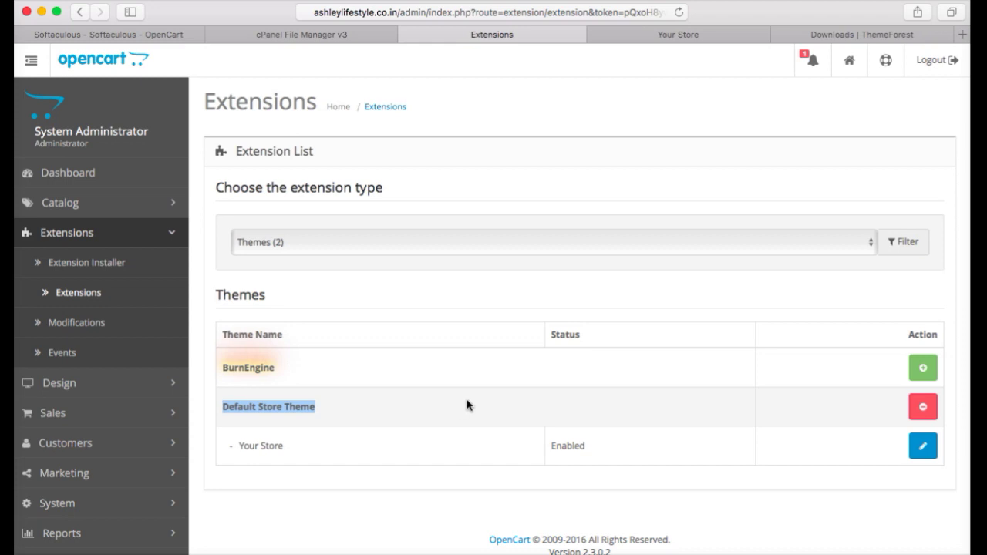
click(308, 358)
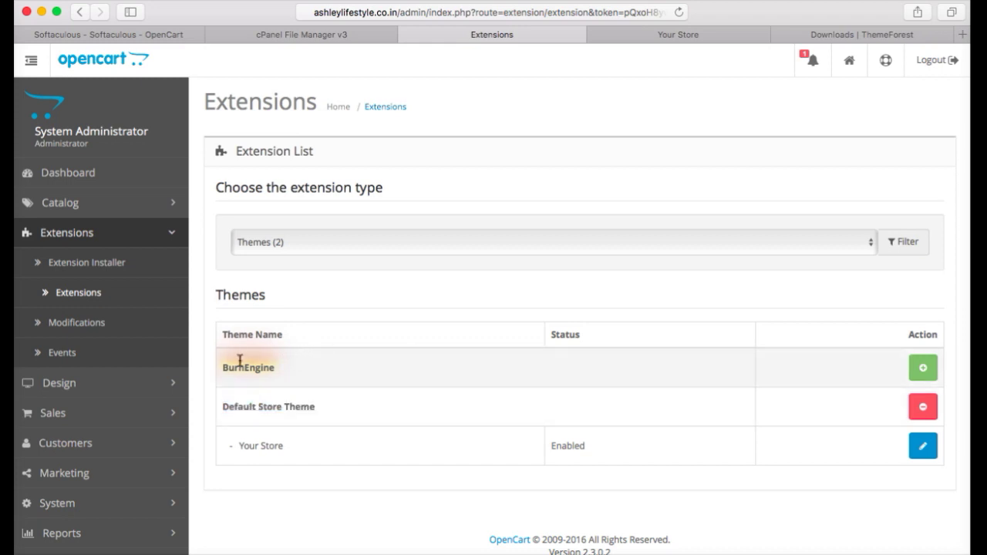
click(929, 373)
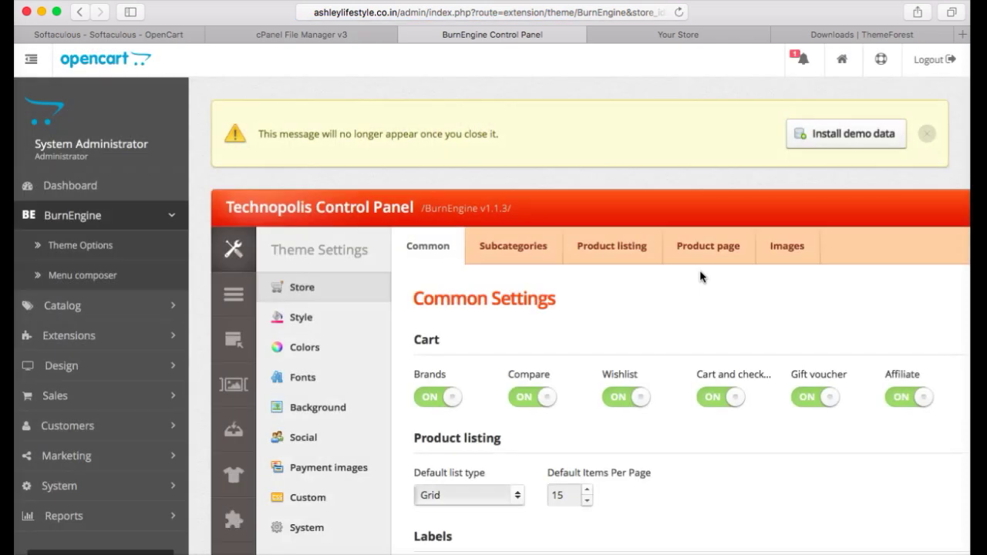
Reload the Your Store storefront and check that the Technopolis Welcome page appears
click(680, 36)
click(590, 14)
key(Return)
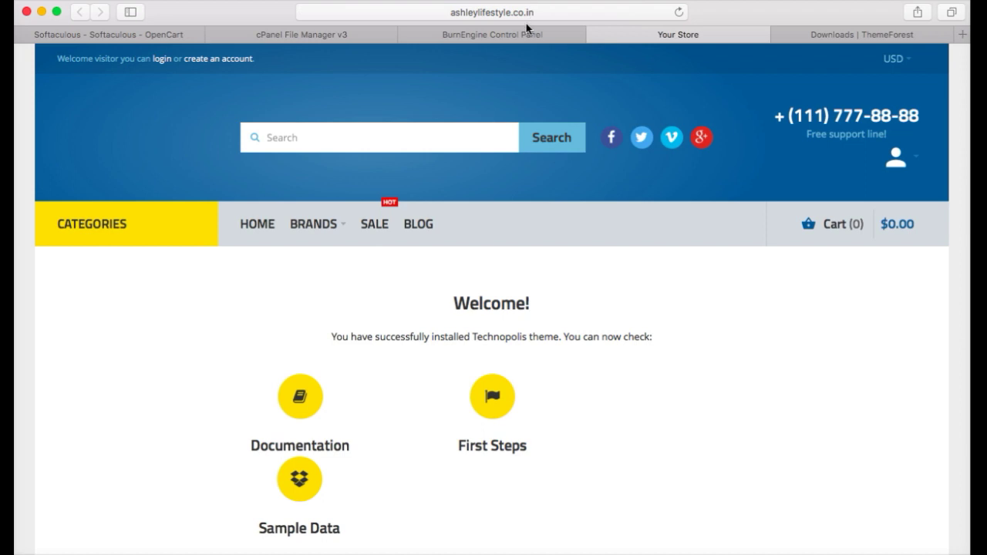
scroll(598, 136, down, 2)
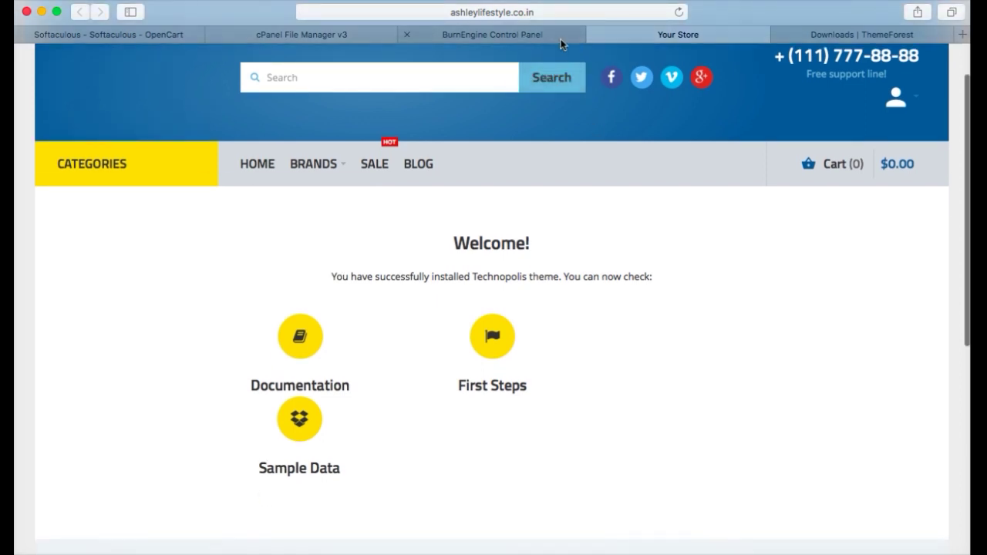
Import and confirm the plain Technopolis demo data from the BurnEngine Control Panel
click(523, 33)
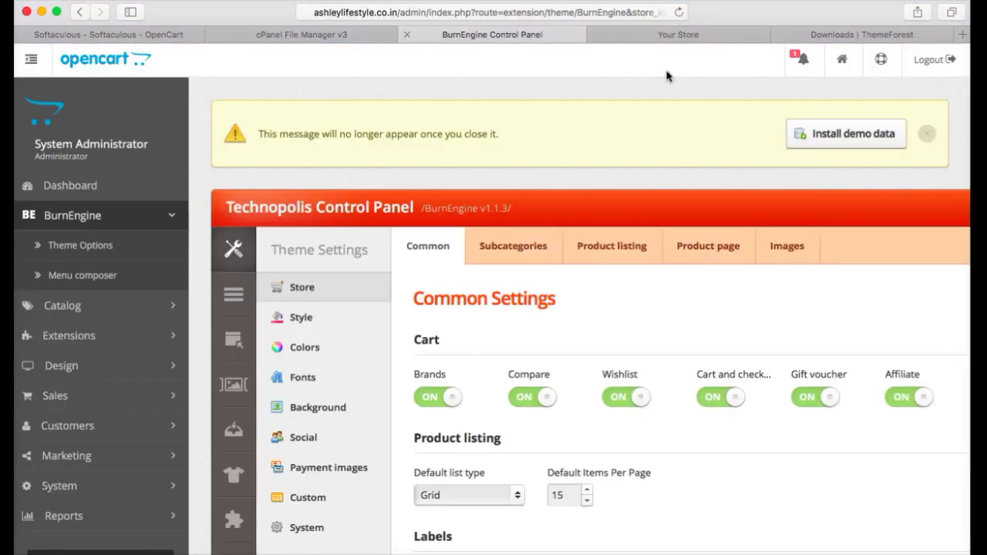
click(846, 135)
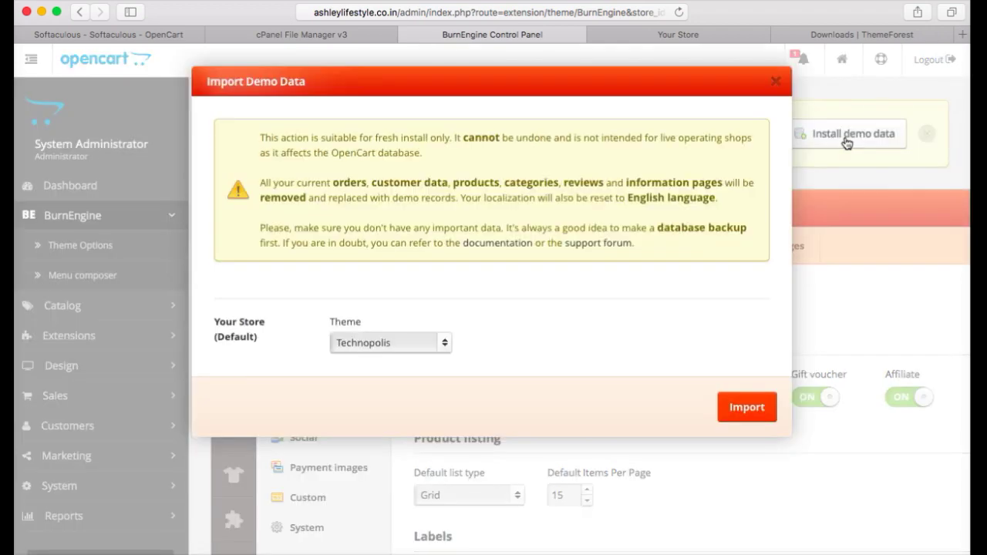
click(444, 343)
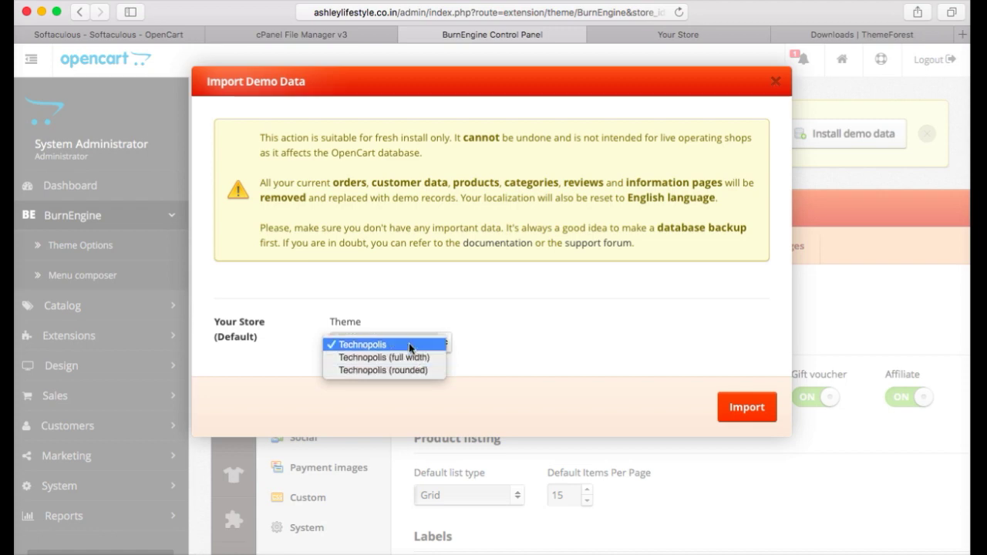
click(408, 343)
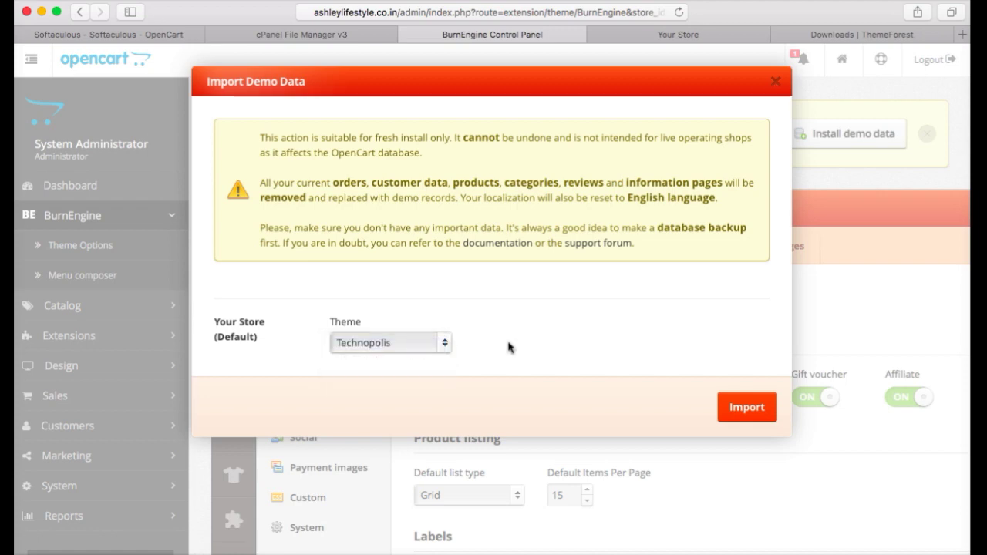
click(740, 407)
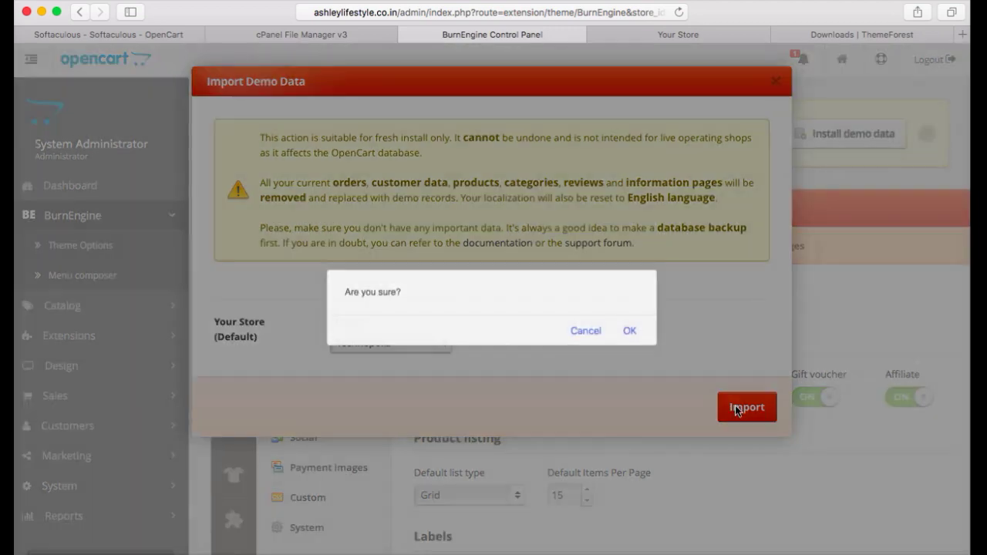
click(630, 332)
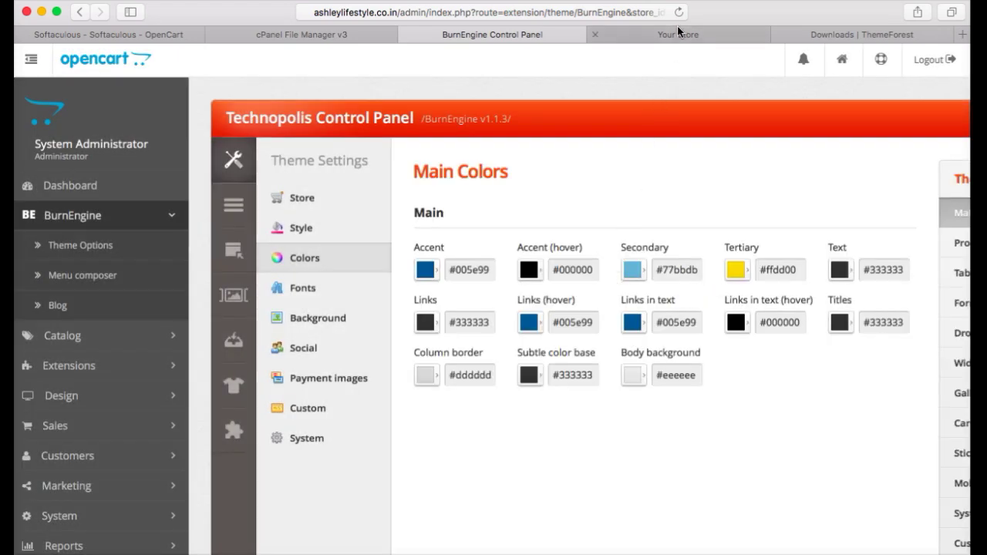
click(677, 34)
Reload the storefront and browse its demo categories, laptop banner, promotions and products
click(577, 16)
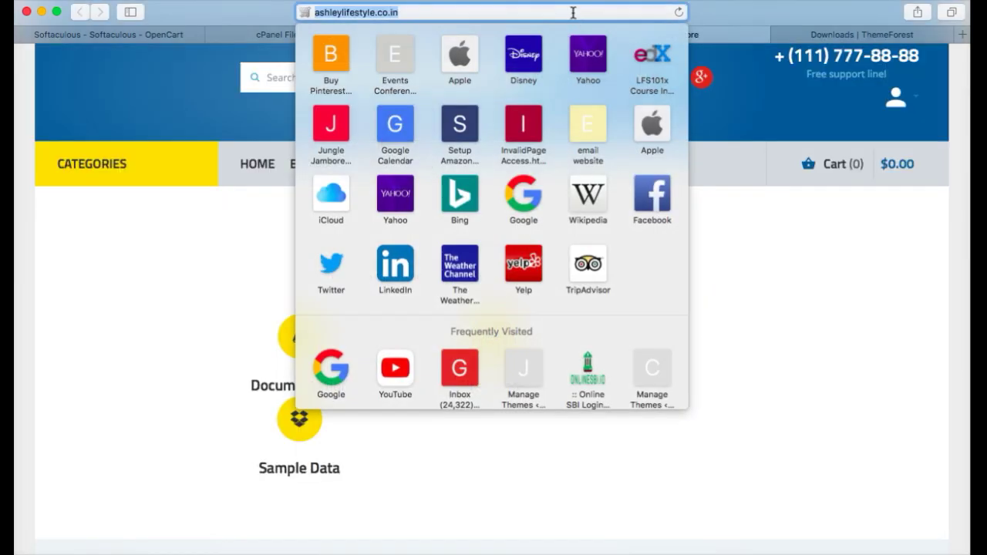
key(Return)
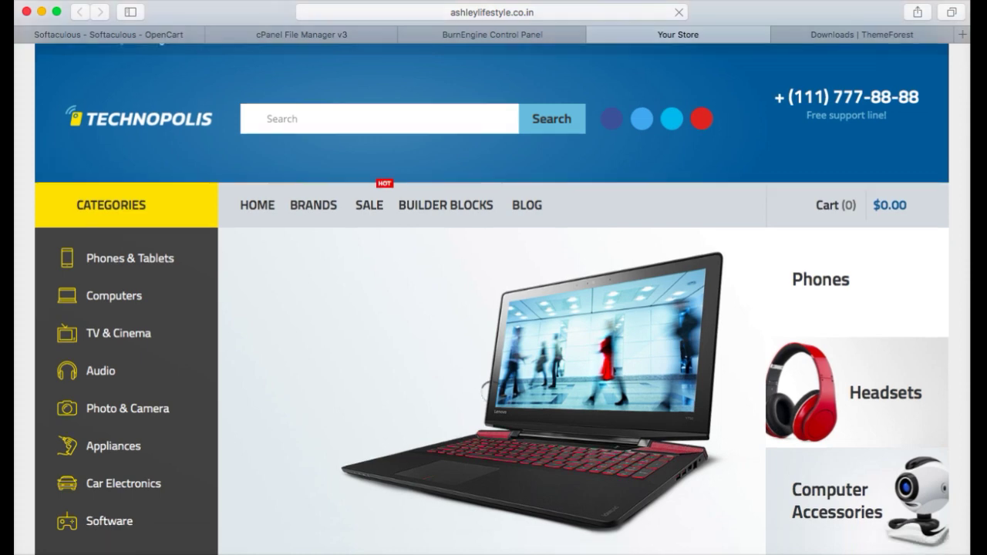
scroll(419, 370, down, 3)
scroll(344, 309, down, 3)
scroll(343, 308, down, 1)
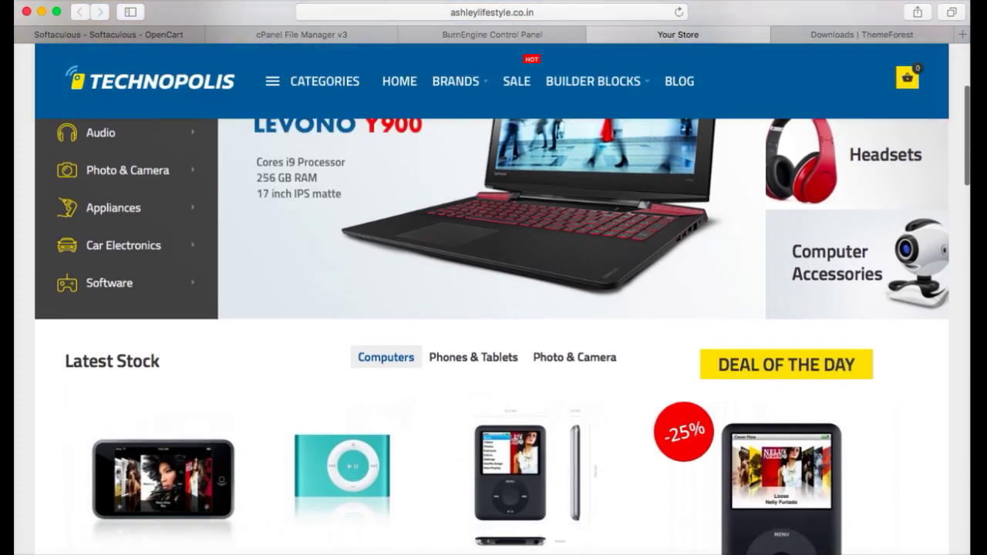
scroll(343, 308, down, 3)
scroll(343, 309, down, 1)
scroll(343, 309, down, 3)
scroll(343, 309, down, 4)
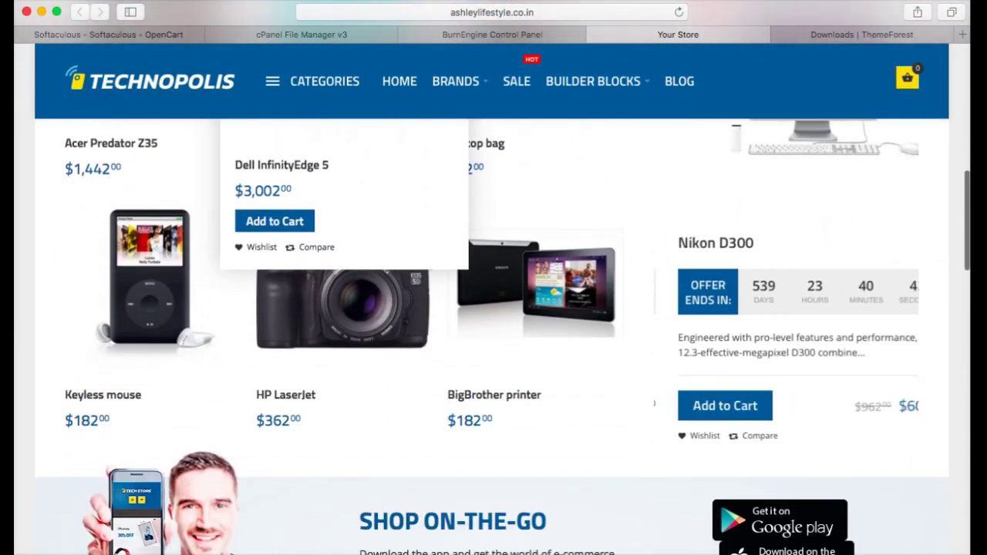
scroll(343, 308, down, 3)
scroll(343, 309, down, 4)
scroll(343, 308, down, 3)
scroll(343, 309, down, 2)
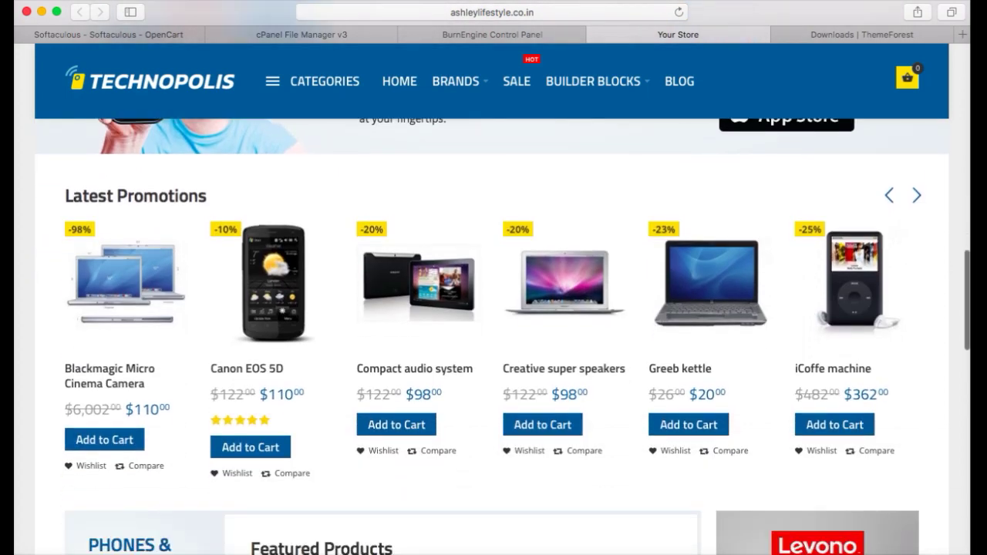
scroll(343, 308, down, 2)
scroll(343, 309, down, 3)
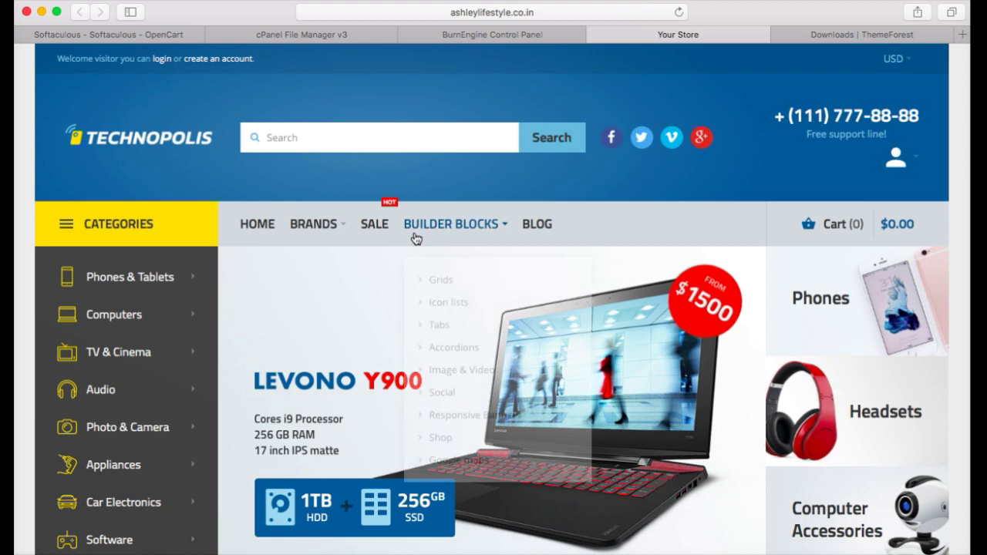
scroll(414, 236, down, 2)
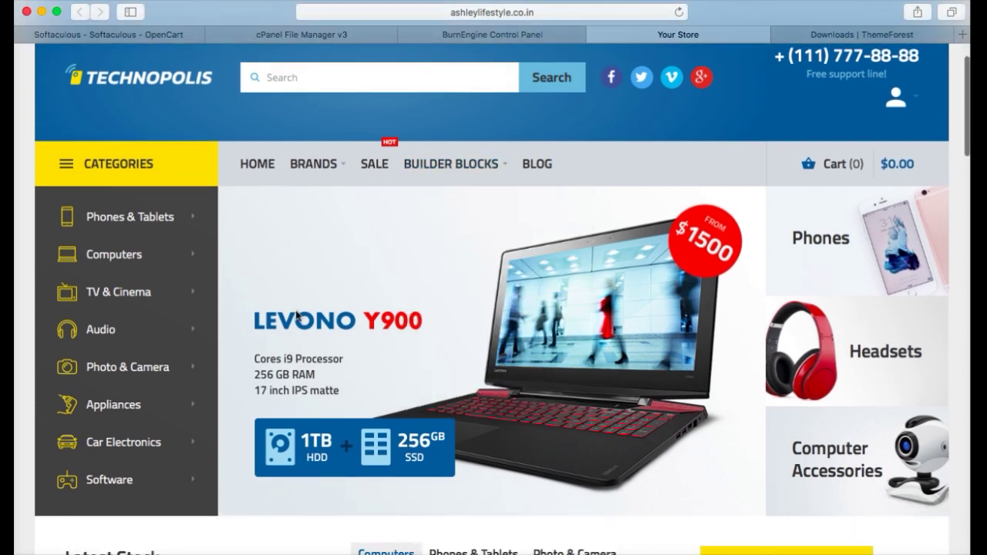